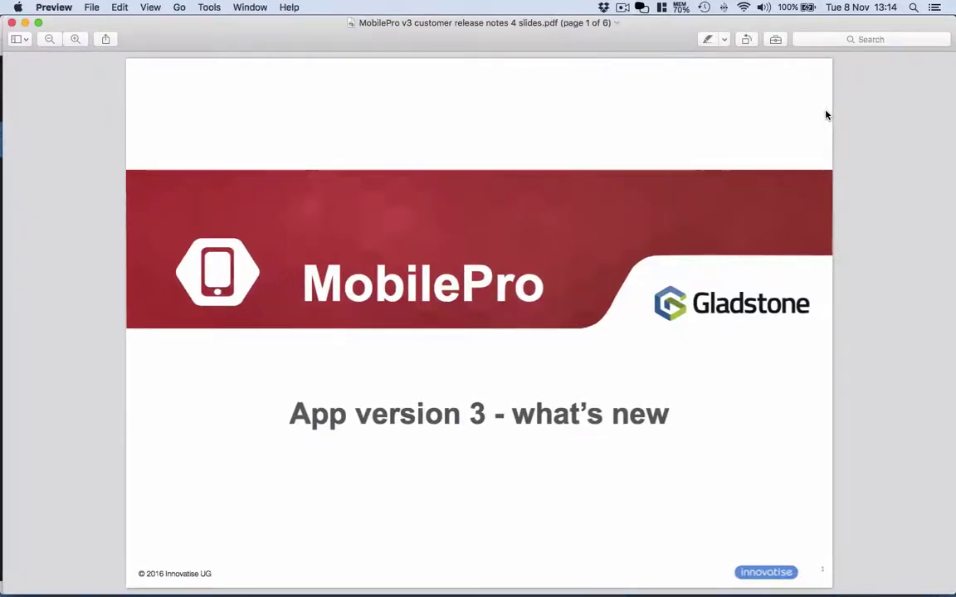
- Advance the release notes PDF to page 2, 'MobilePro version 3 at a glance'
{"action": "key", "text": "Down"}
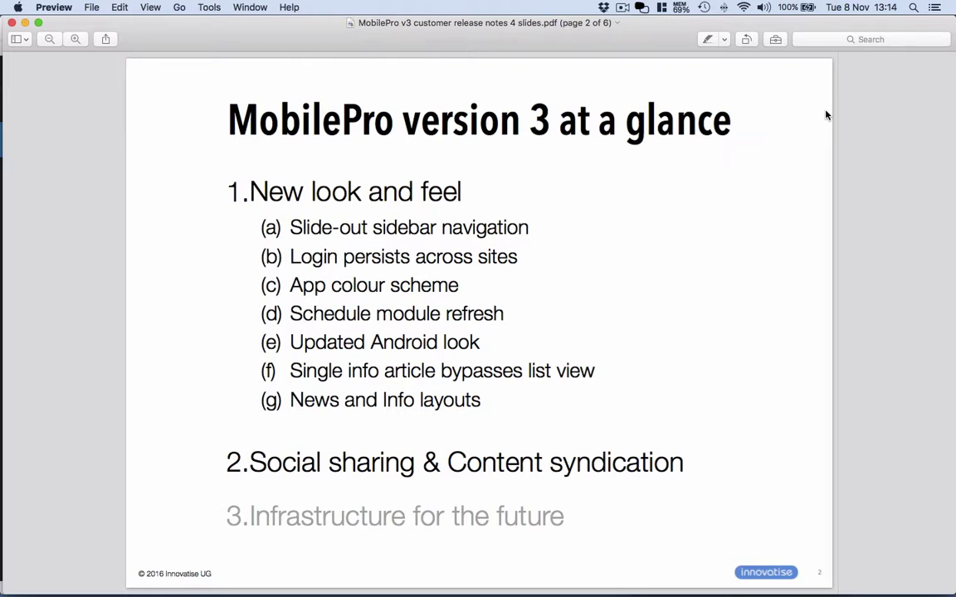
- Switch between open applications to reach the iPhone mirror's Legal Information screen
{"action": "key", "text": "cmd+Tab"}
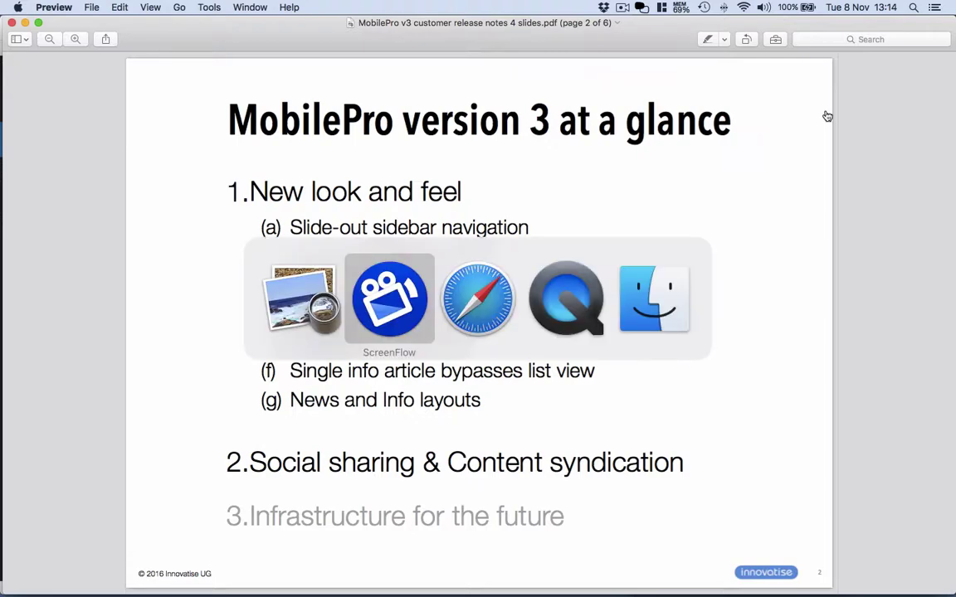
{"action": "key", "text": "super+Tab"}
{"action": "key", "text": "super+Tab"}
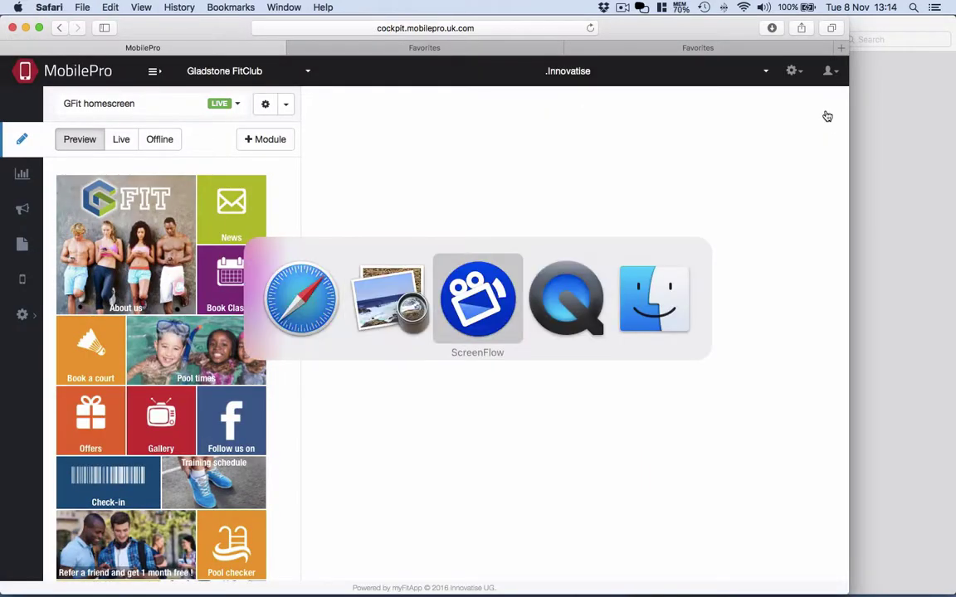
{"action": "key", "text": "super+Tab"}
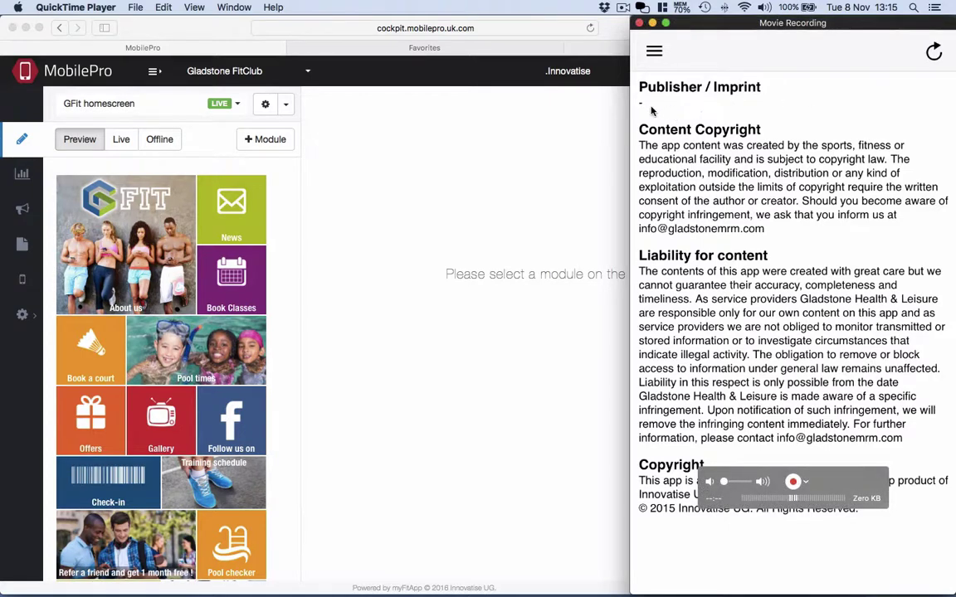
- Open Gladstone FitClub's Legal Info tab, which holds only '-', and compare it with the phone mirror
{"action": "left_click", "coordinate": [606, 30]}
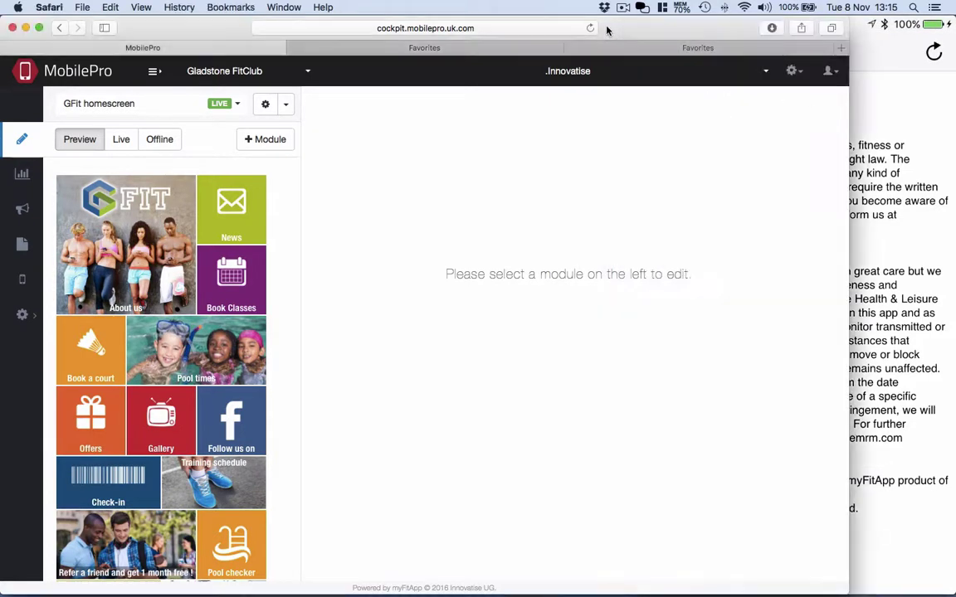
{"action": "left_click", "coordinate": [803, 76]}
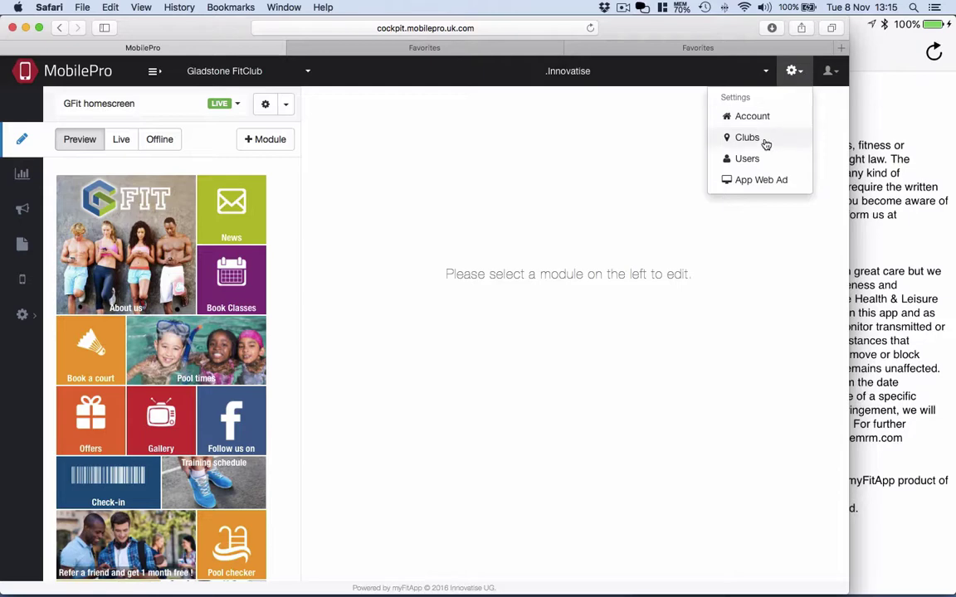
{"action": "left_click", "coordinate": [766, 141]}
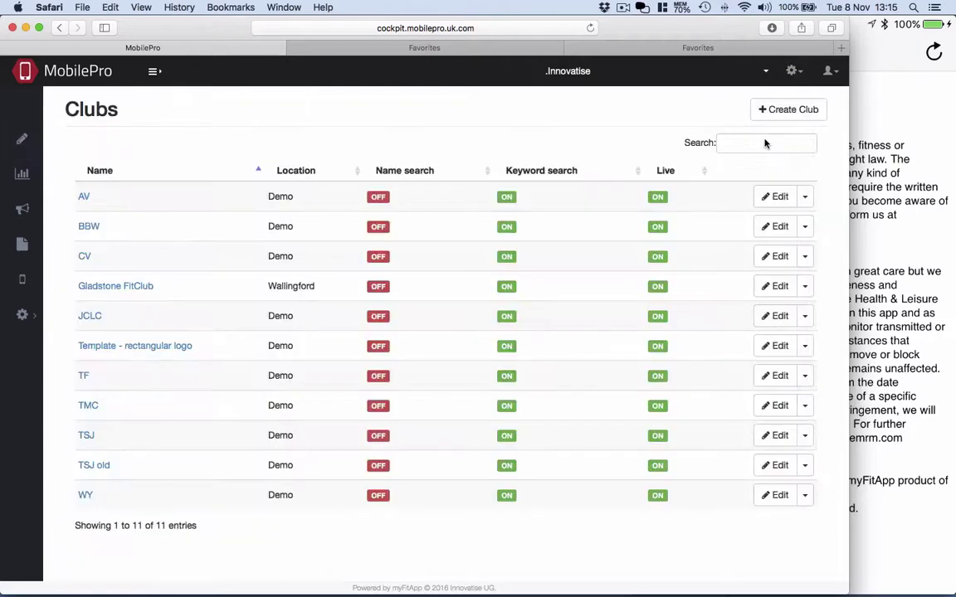
{"action": "left_click", "coordinate": [780, 286]}
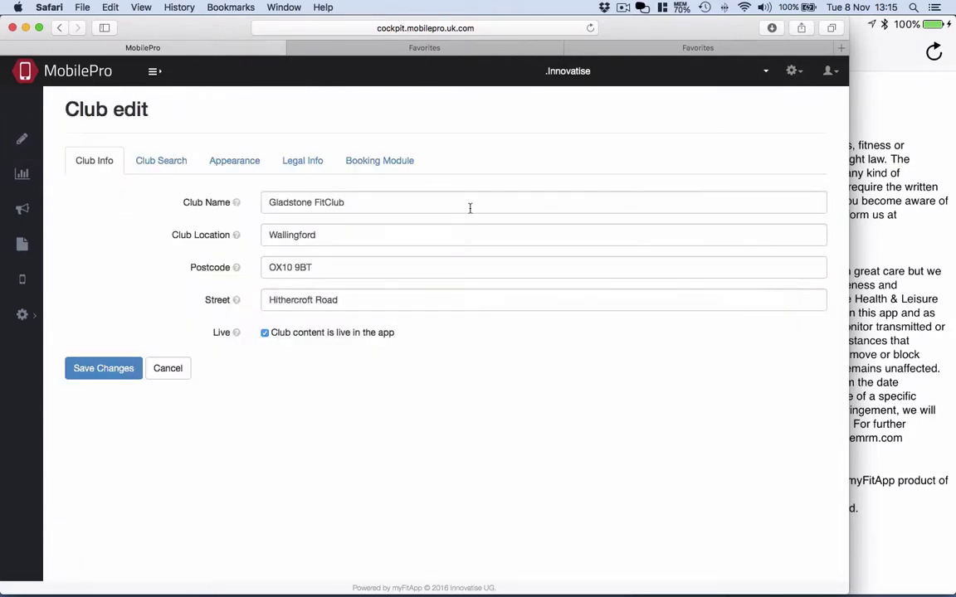
{"action": "left_click", "coordinate": [303, 165]}
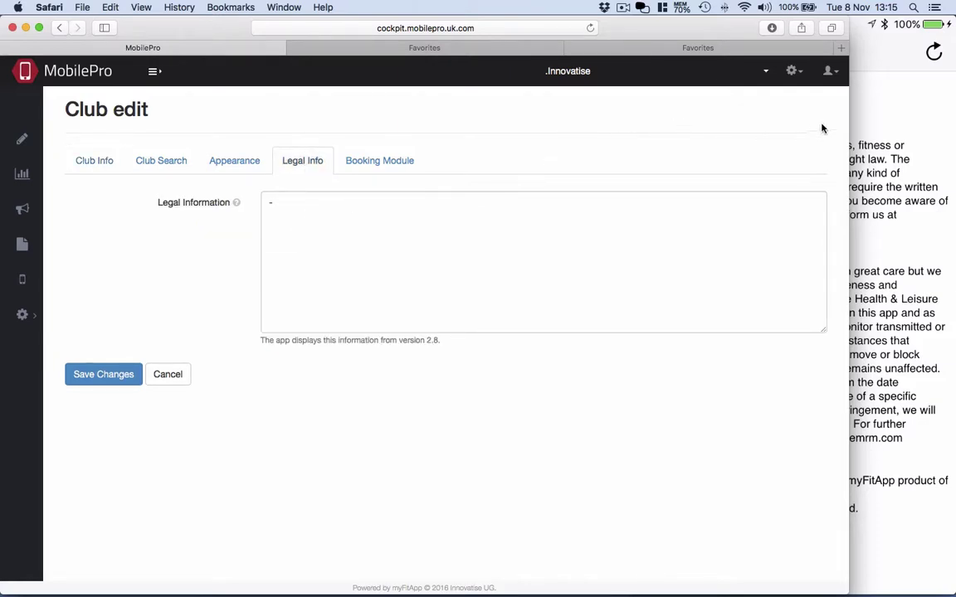
{"action": "left_click", "coordinate": [906, 113]}
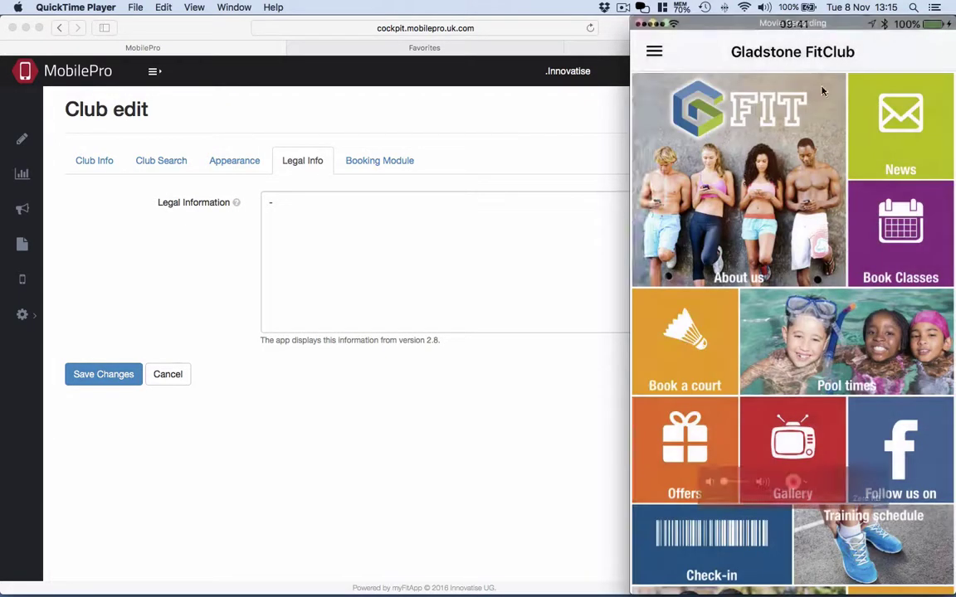
{"action": "left_click", "coordinate": [585, 112]}
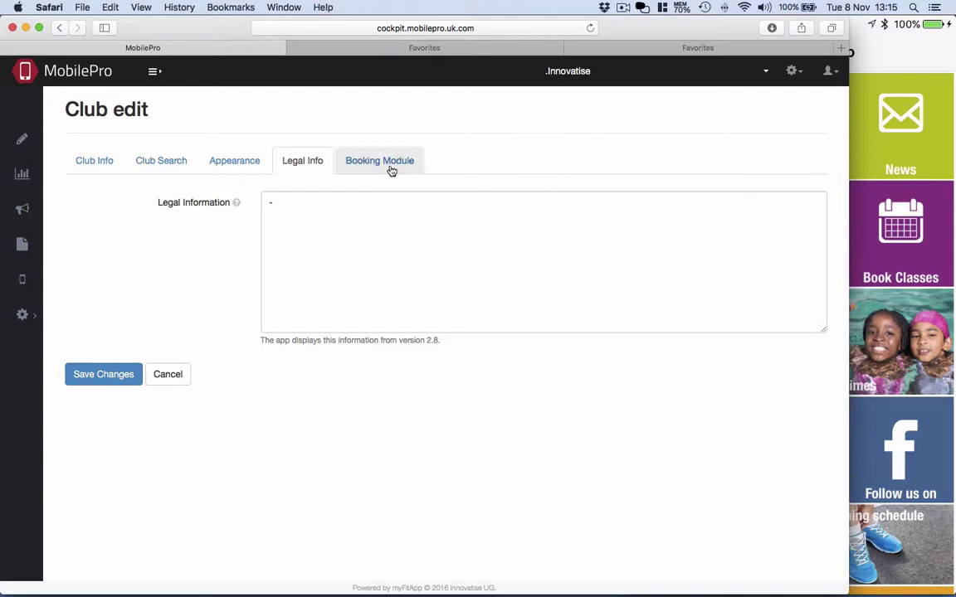
- Set Gladstone FitClub's Color Theme to BLUE and Accent Color to DEEP ORANGE, then save
{"action": "left_click", "coordinate": [234, 164]}
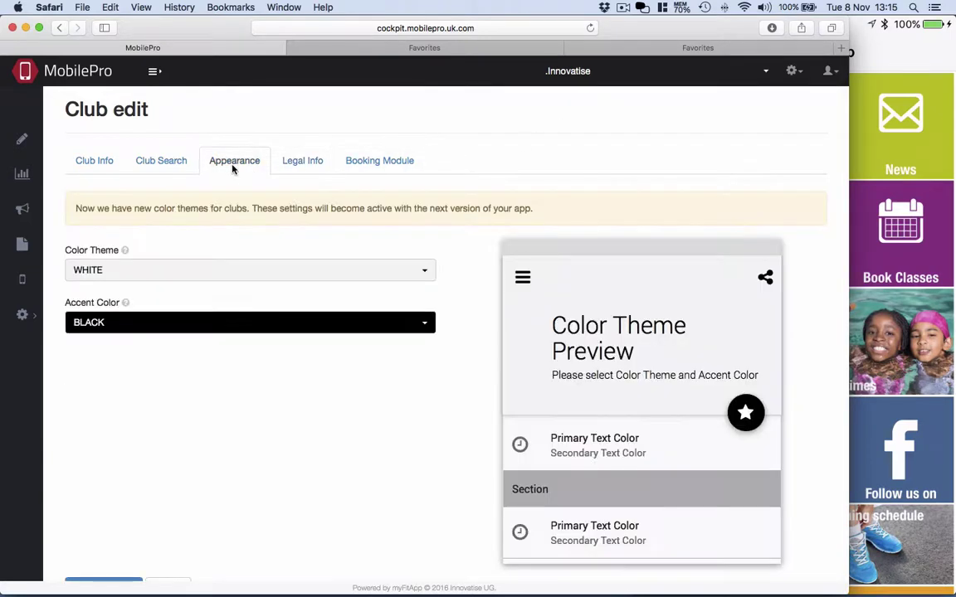
{"action": "left_click", "coordinate": [227, 282]}
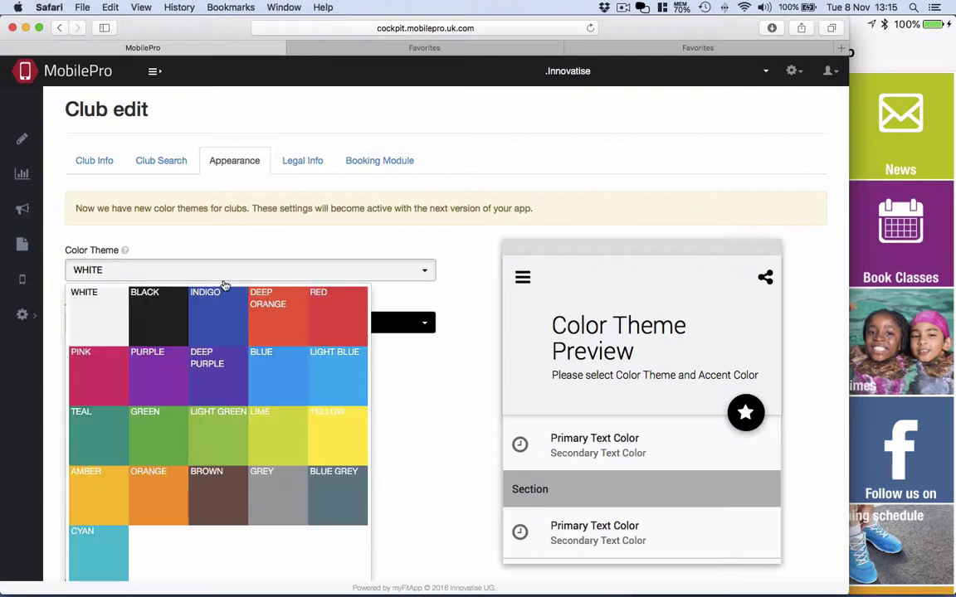
{"action": "left_click", "coordinate": [268, 376]}
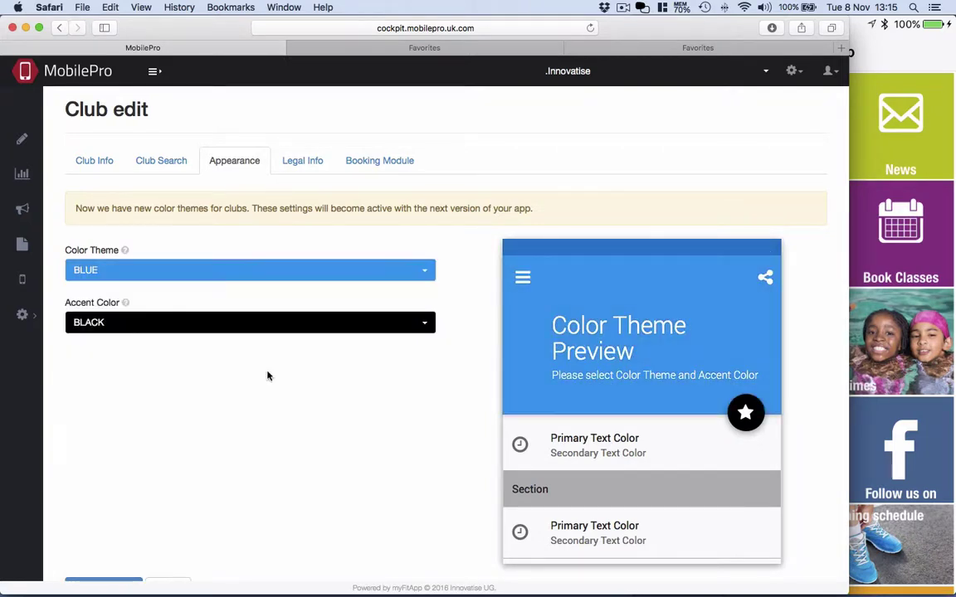
{"action": "left_click", "coordinate": [248, 325]}
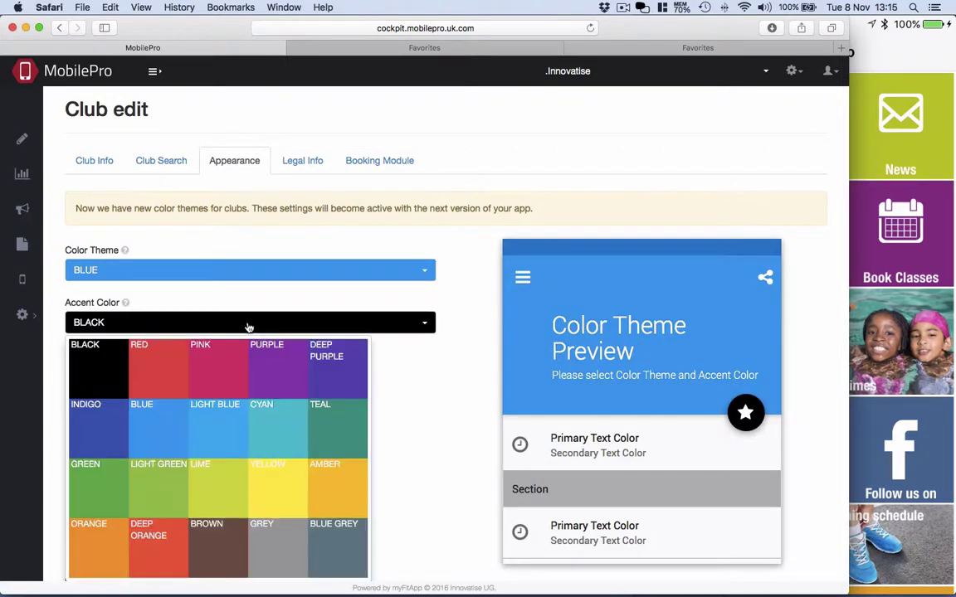
{"action": "left_click", "coordinate": [139, 554]}
{"action": "left_click", "coordinate": [101, 584]}
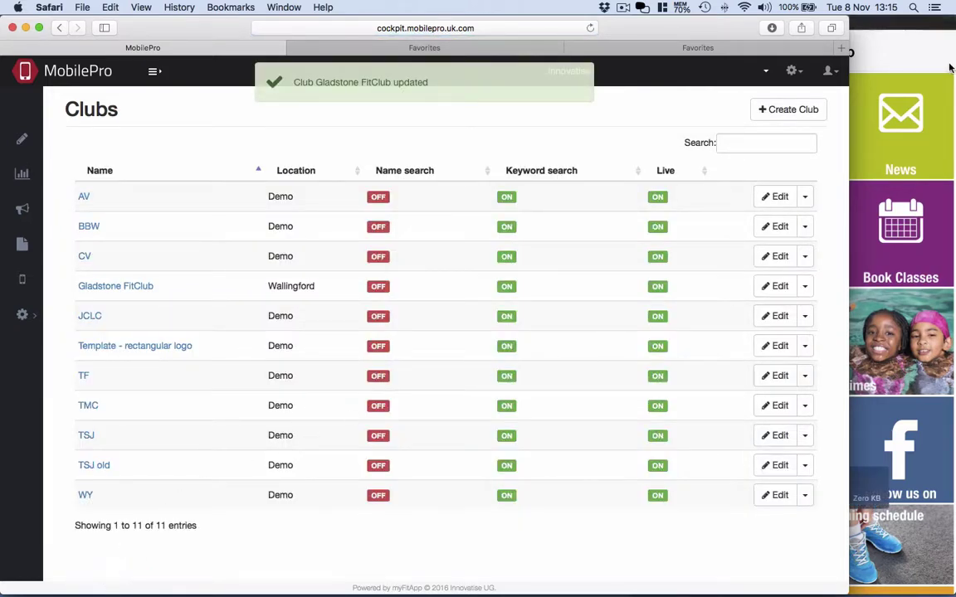
- Bring the iPhone mirror forward to see the club's home screen with its blue header
{"action": "left_click", "coordinate": [944, 66]}
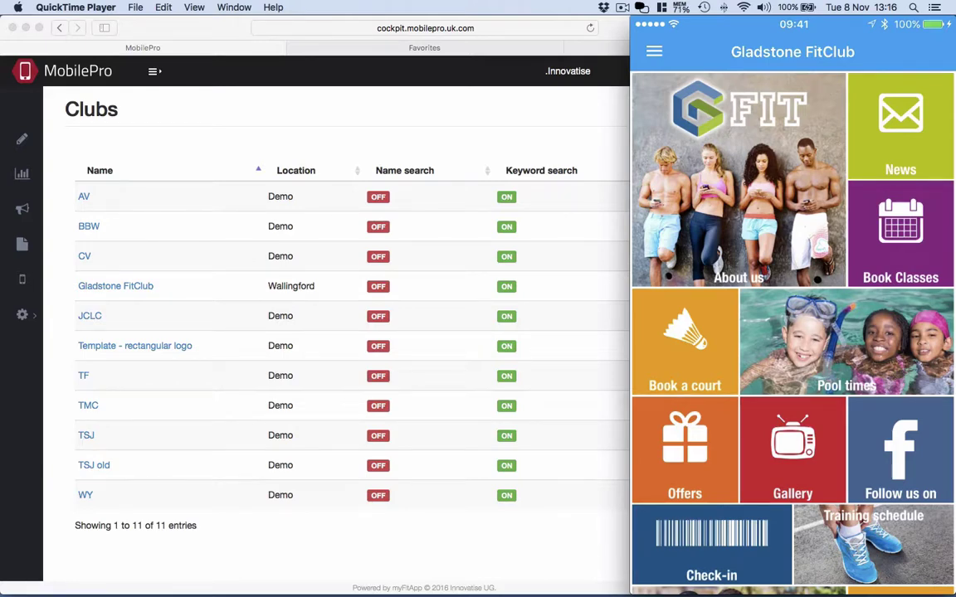
- Switch the homescreen editor to Gladstone FitClub and open the Gallery module's article list
{"action": "left_click", "coordinate": [23, 141]}
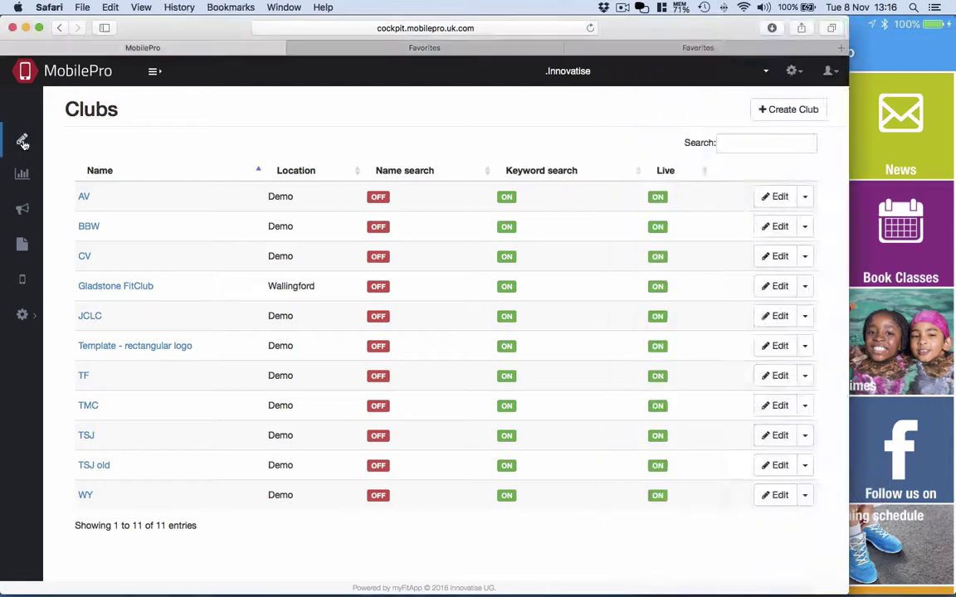
{"action": "left_click", "coordinate": [23, 141]}
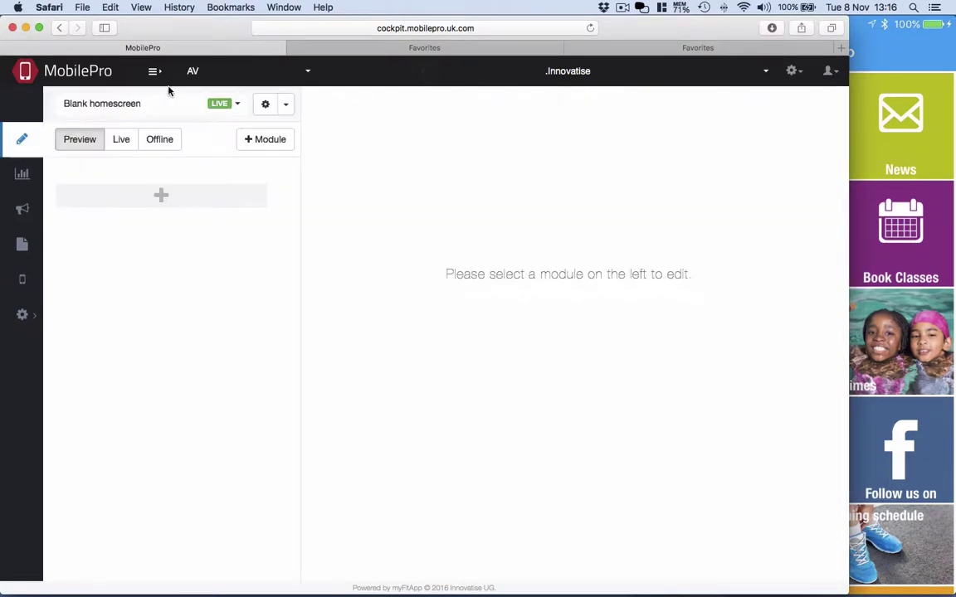
{"action": "left_click", "coordinate": [184, 75]}
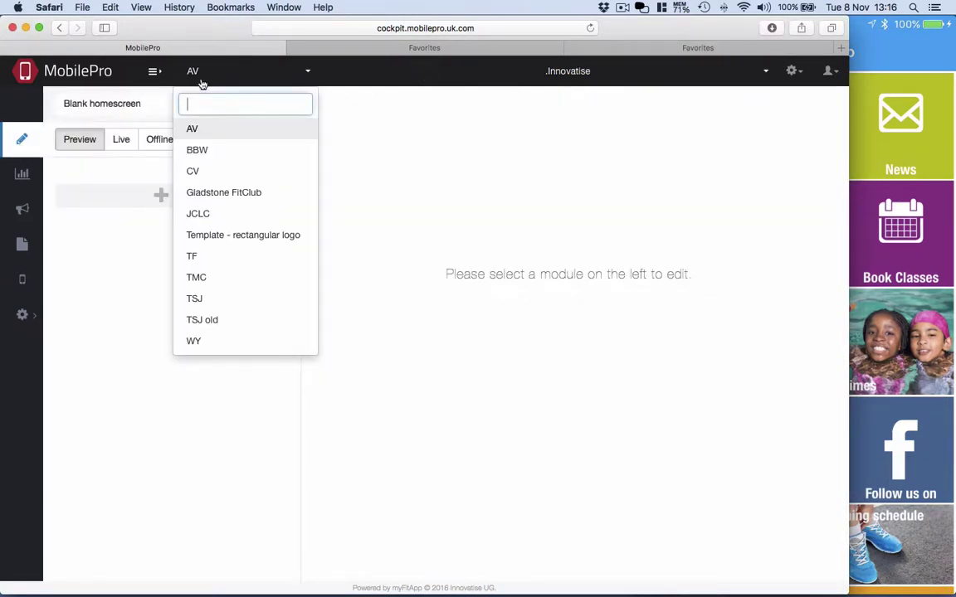
{"action": "left_click", "coordinate": [210, 196]}
{"action": "mouse_move", "coordinate": [187, 401]}
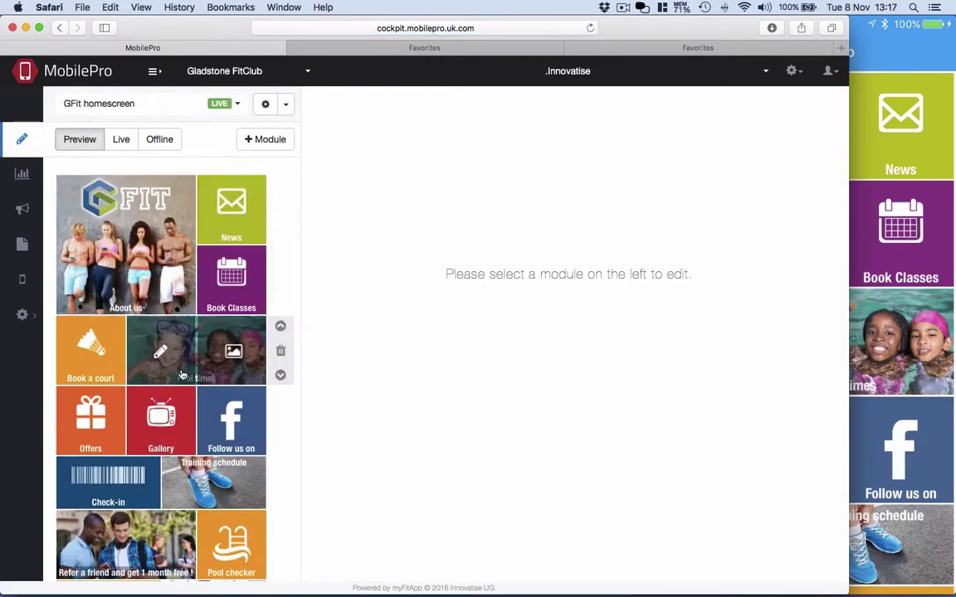
{"action": "left_click", "coordinate": [150, 413]}
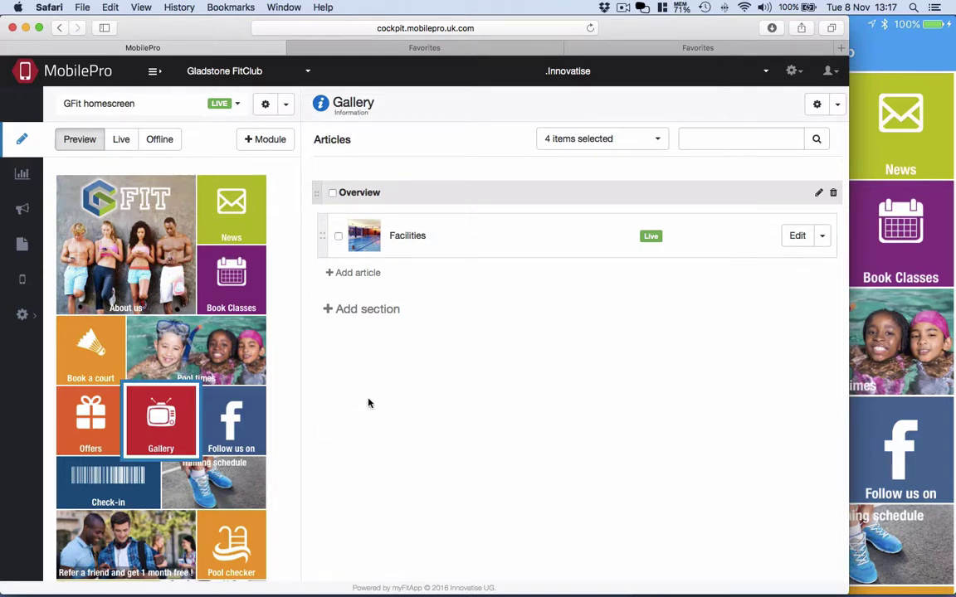
{"action": "left_click", "coordinate": [911, 55]}
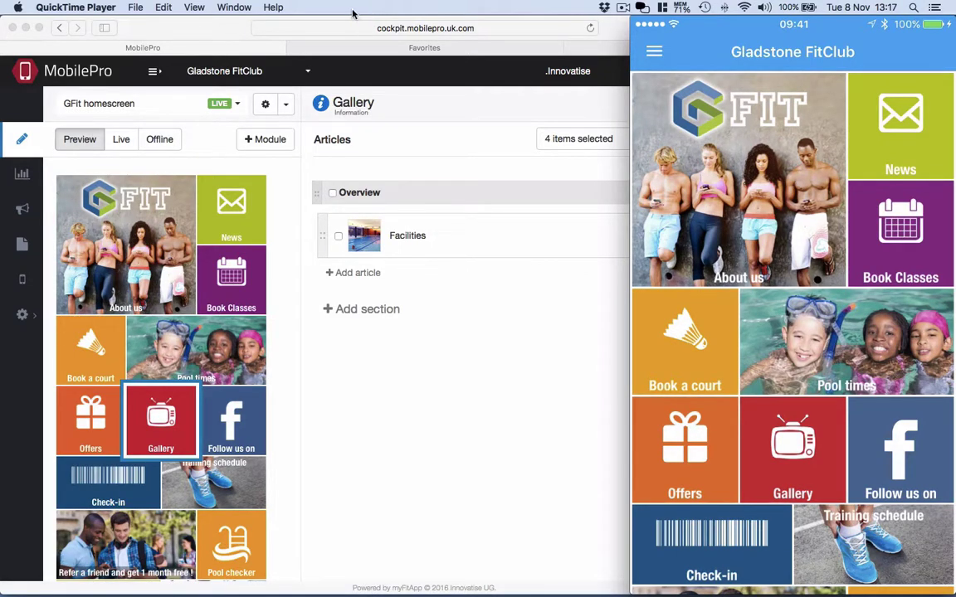
- Browse the About us and News article lists, return to About us, and view the phone mirror
{"action": "left_click", "coordinate": [166, 264]}
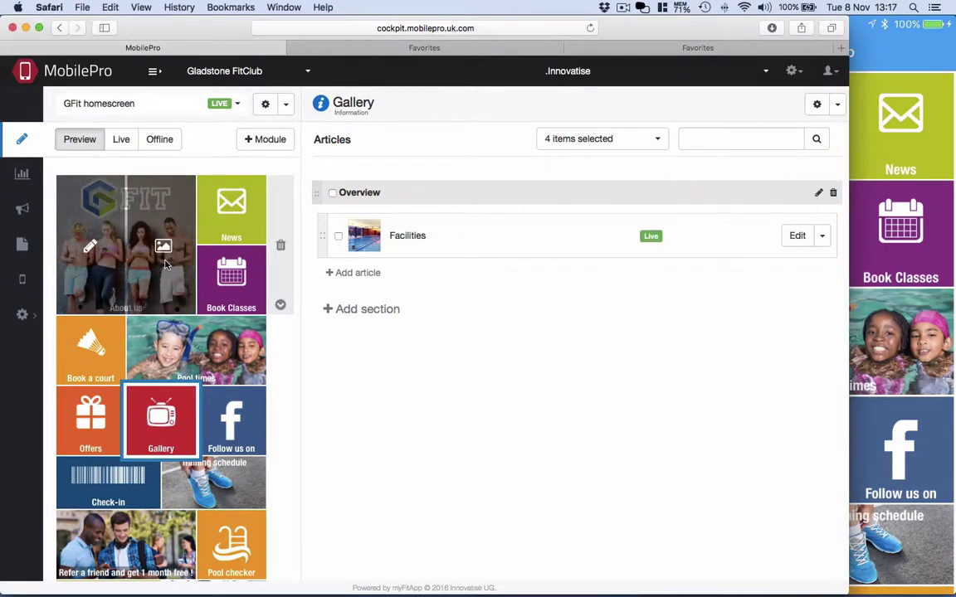
{"action": "left_click", "coordinate": [113, 276]}
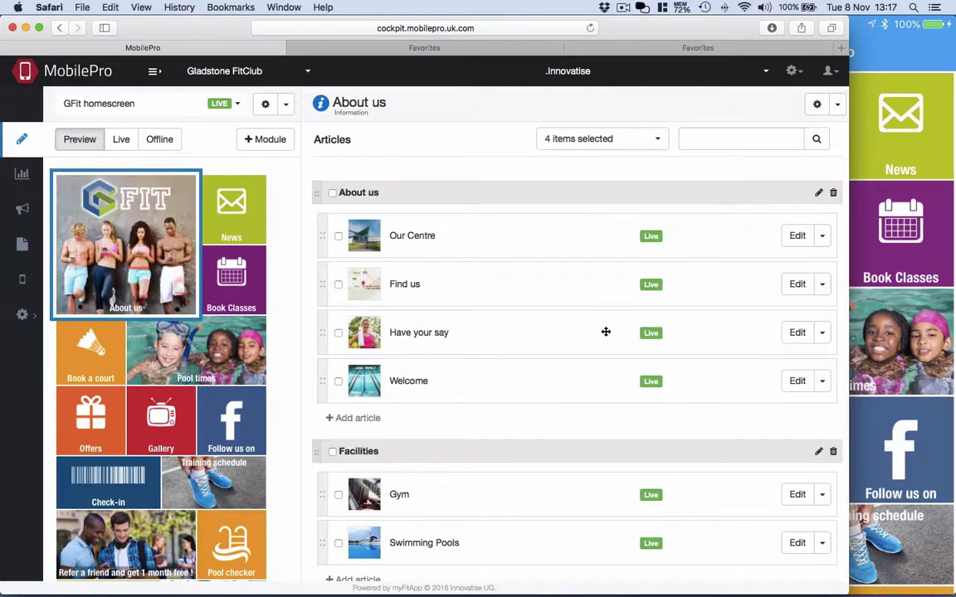
{"action": "scroll", "coordinate": [564, 338], "scroll_direction": "down", "scroll_amount": 5}
{"action": "scroll", "coordinate": [565, 338], "scroll_direction": "down", "scroll_amount": 3}
{"action": "scroll", "coordinate": [564, 338], "scroll_direction": "up", "scroll_amount": 10}
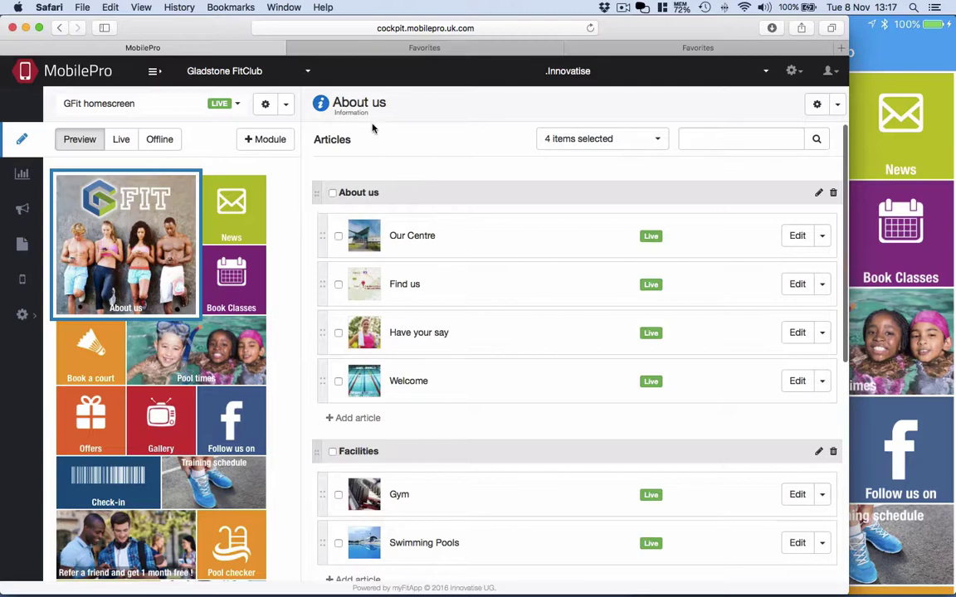
{"action": "left_click", "coordinate": [216, 240]}
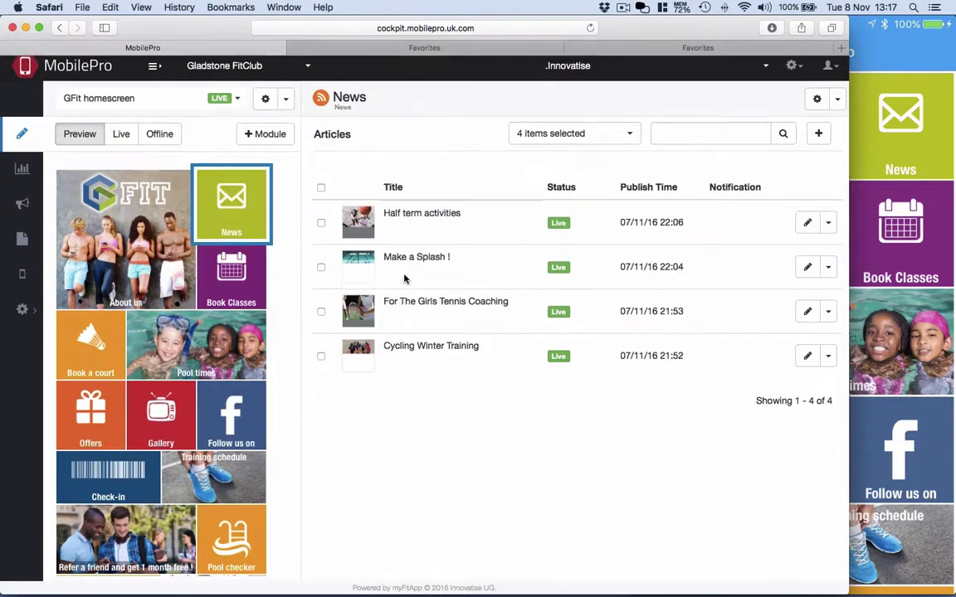
{"action": "scroll", "coordinate": [166, 291], "scroll_direction": "up", "scroll_amount": 1}
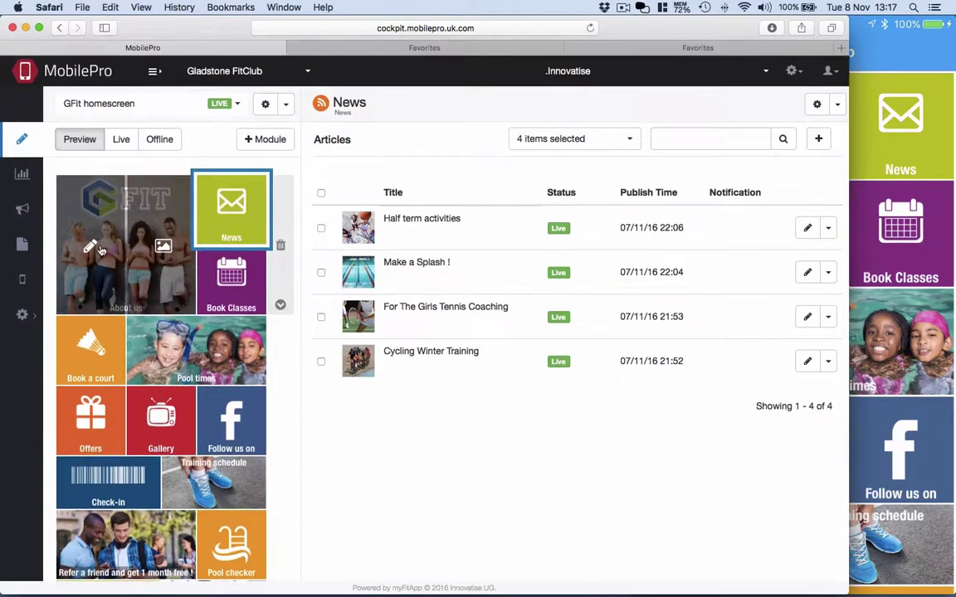
{"action": "left_click", "coordinate": [100, 250]}
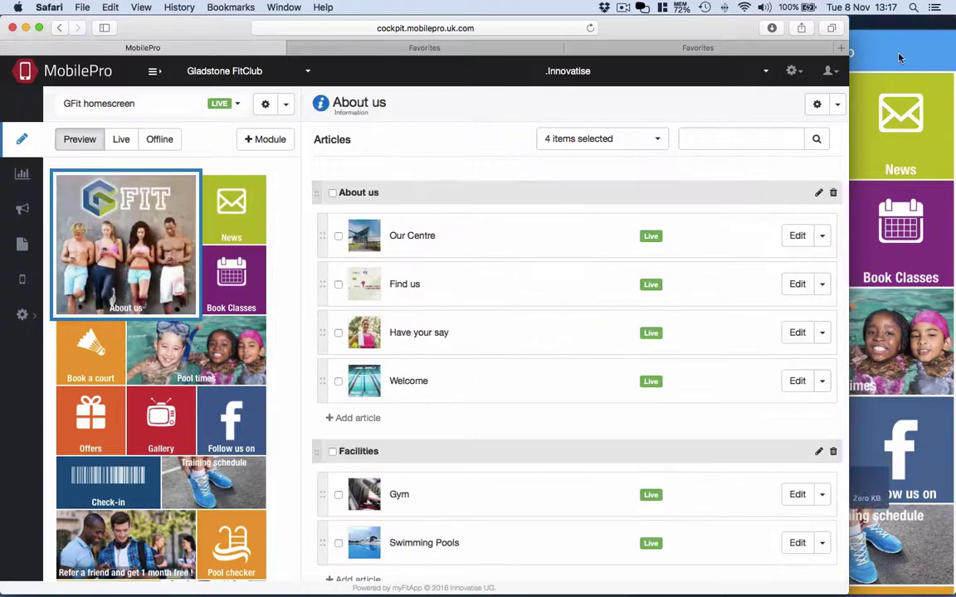
{"action": "left_click", "coordinate": [858, 80]}
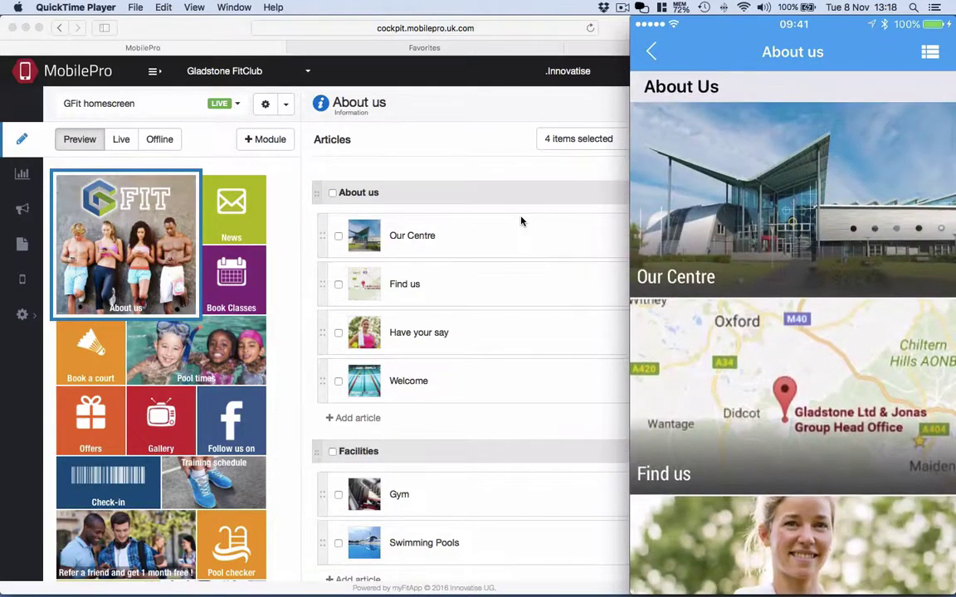
- Switch off List view and Grid view in About us Layout Options and save
{"action": "left_click", "coordinate": [466, 148]}
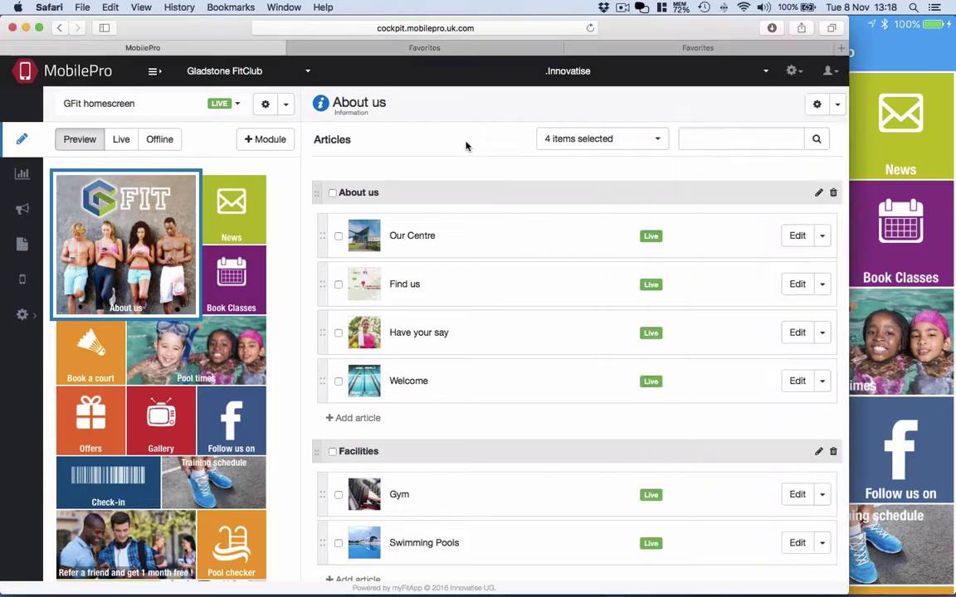
{"action": "left_click", "coordinate": [818, 107]}
{"action": "left_click", "coordinate": [410, 184]}
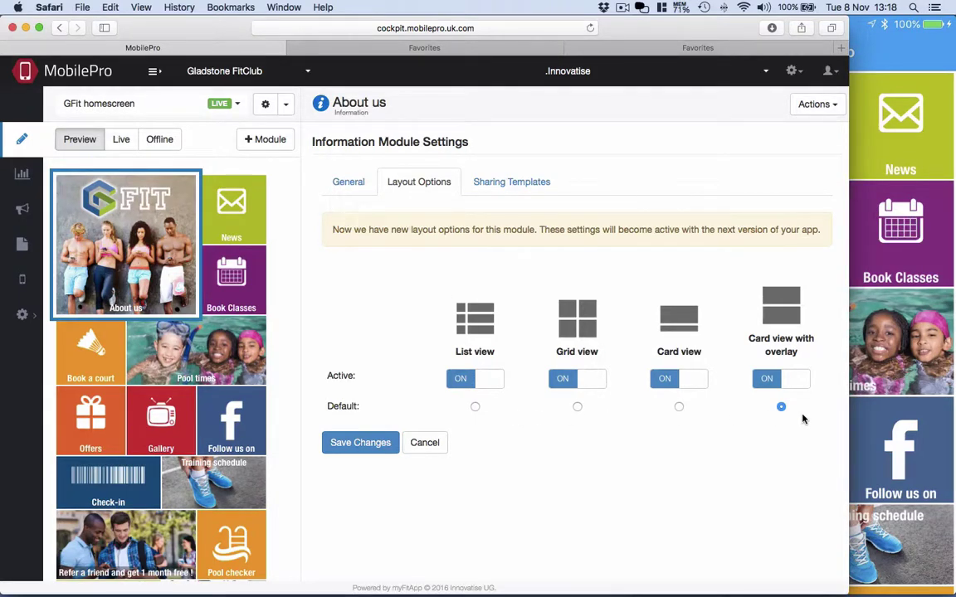
{"action": "left_click", "coordinate": [486, 378]}
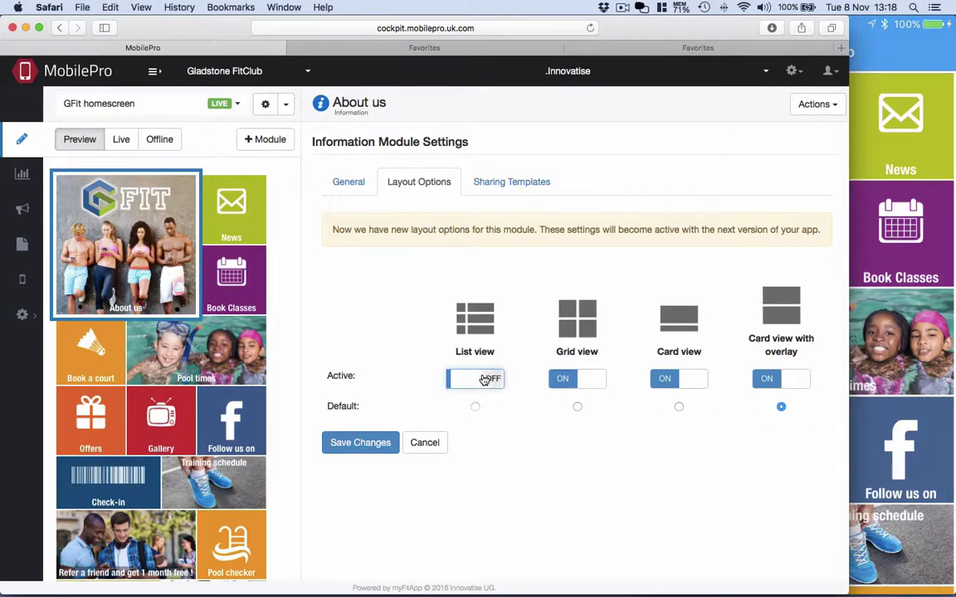
{"action": "left_click", "coordinate": [591, 378]}
{"action": "left_click", "coordinate": [361, 445]}
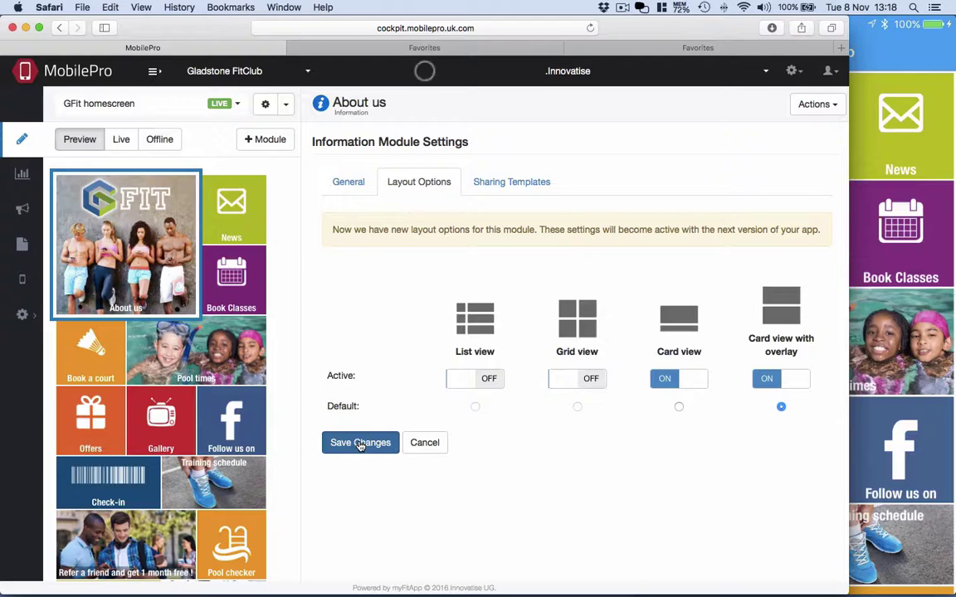
{"action": "left_click", "coordinate": [913, 64]}
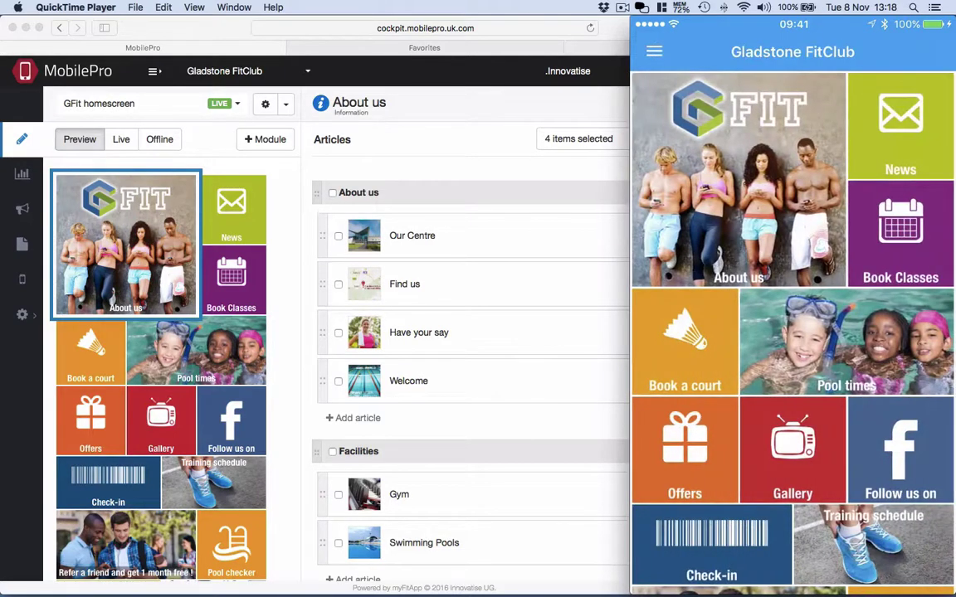
- Switch List view and Grid view back on in About us Layout Options, save, and view the phone mirror
{"action": "left_click", "coordinate": [440, 126]}
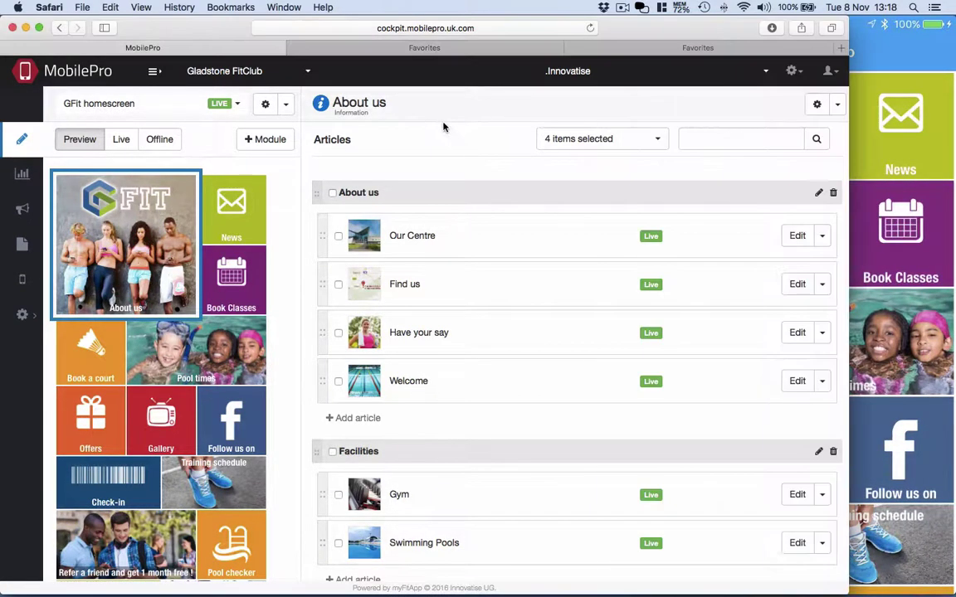
{"action": "left_click", "coordinate": [817, 104]}
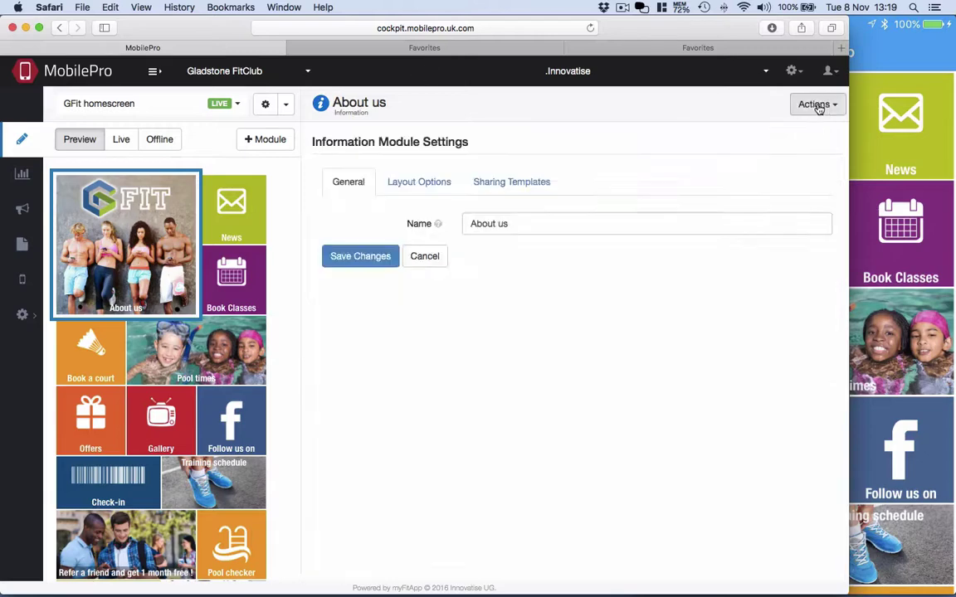
{"action": "left_click", "coordinate": [427, 182]}
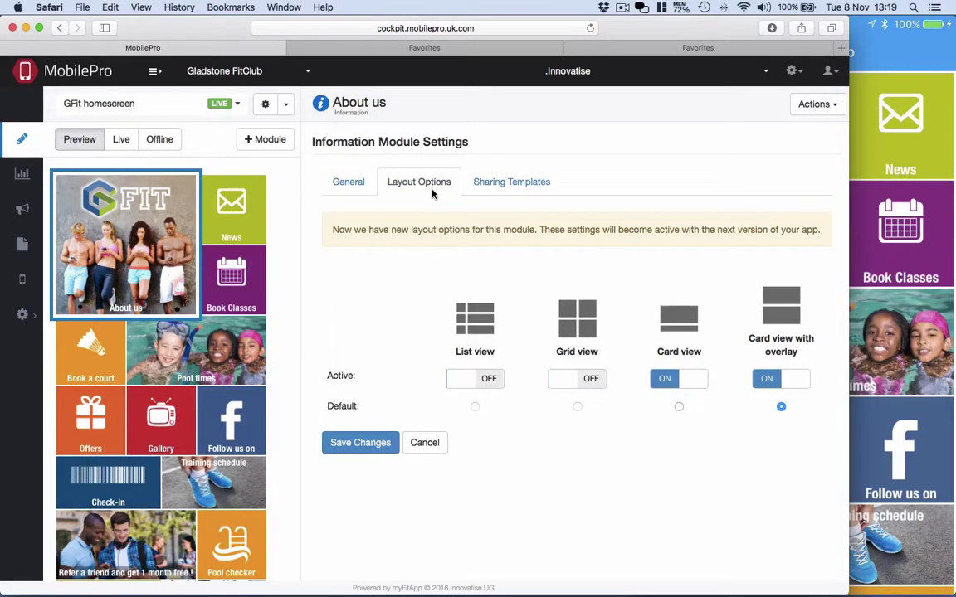
{"action": "left_click", "coordinate": [471, 390]}
{"action": "left_click", "coordinate": [567, 388]}
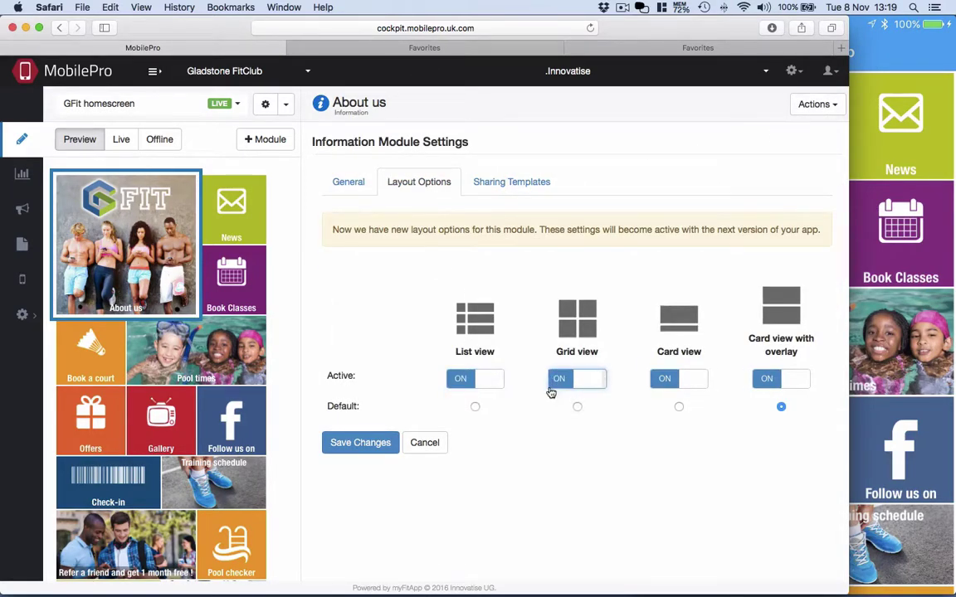
{"action": "left_click", "coordinate": [384, 446]}
{"action": "left_click", "coordinate": [904, 59]}
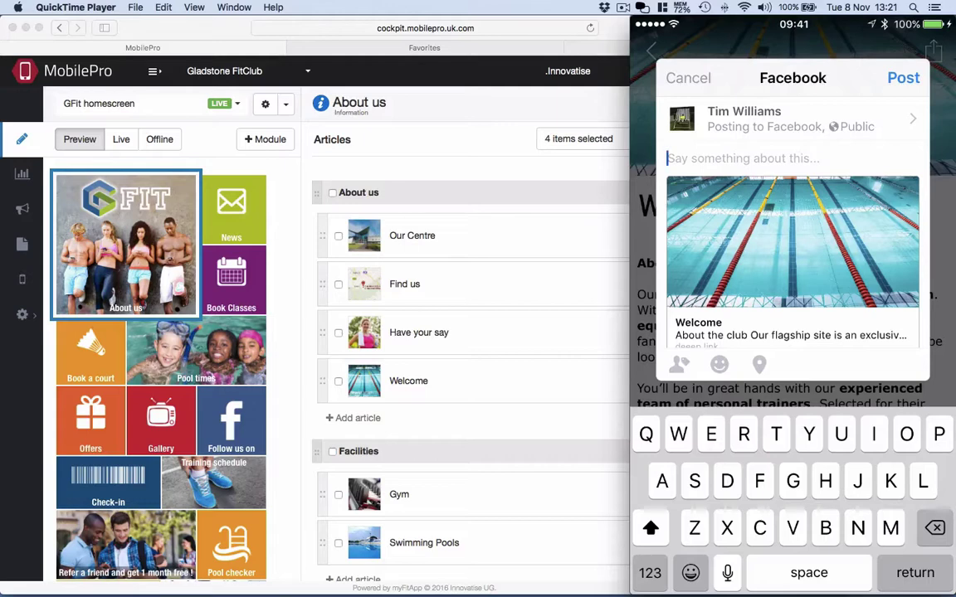
- Type the Facebook share comment 'Hey I just joined'
{"action": "type", "text": "H"}
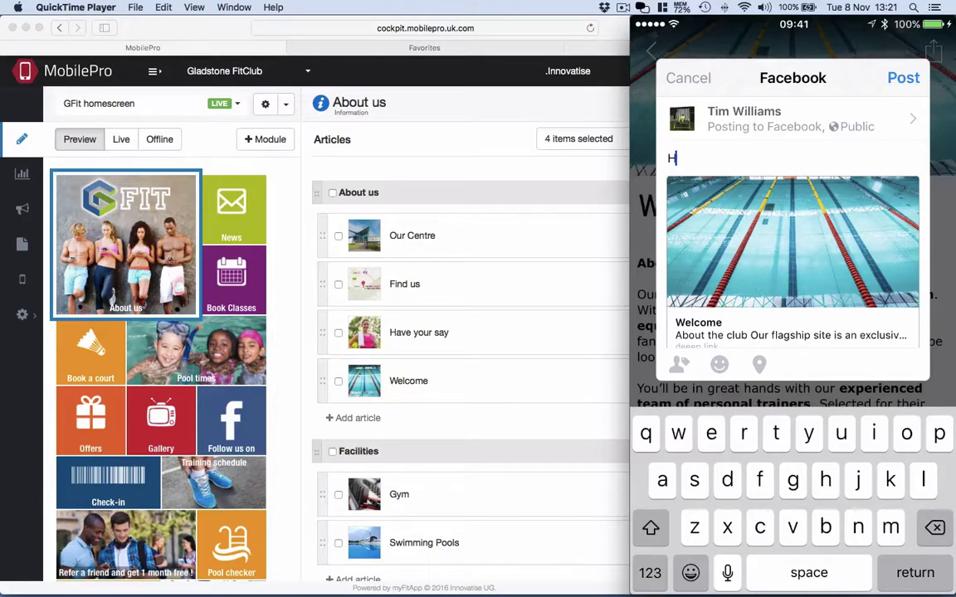
{"action": "type", "text": "ey "}
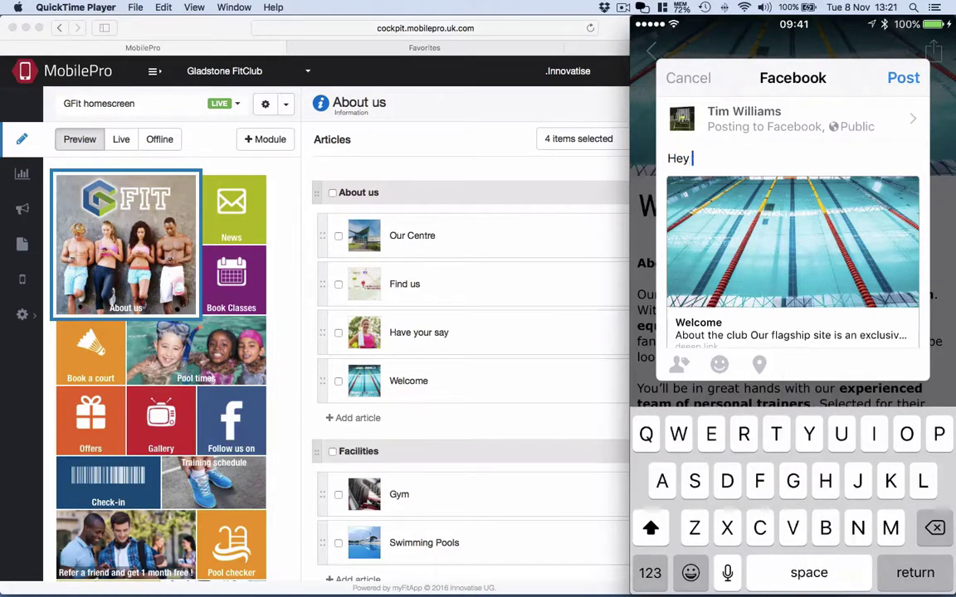
{"action": "type", "text": "I just "}
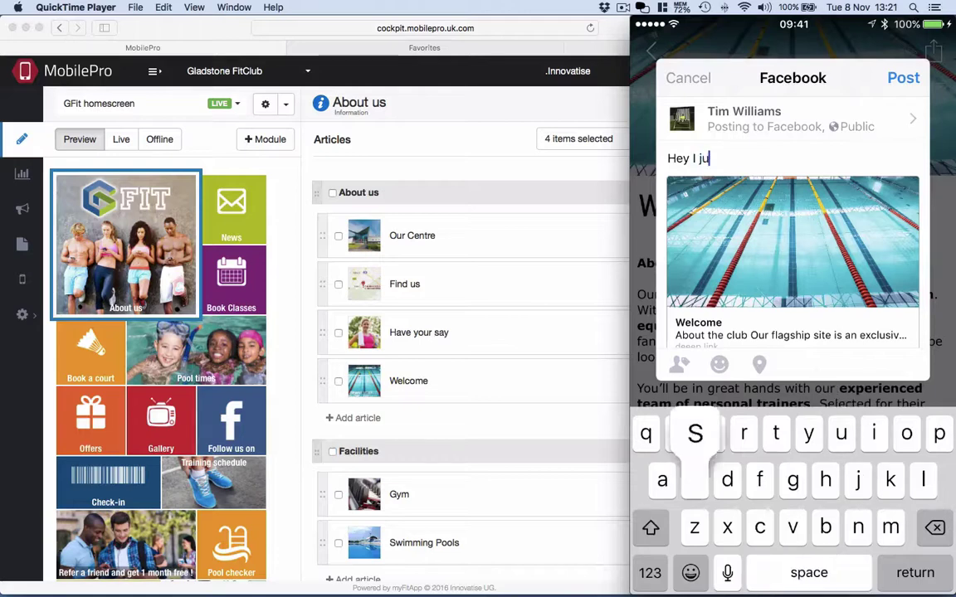
{"action": "type", "text": "joined"}
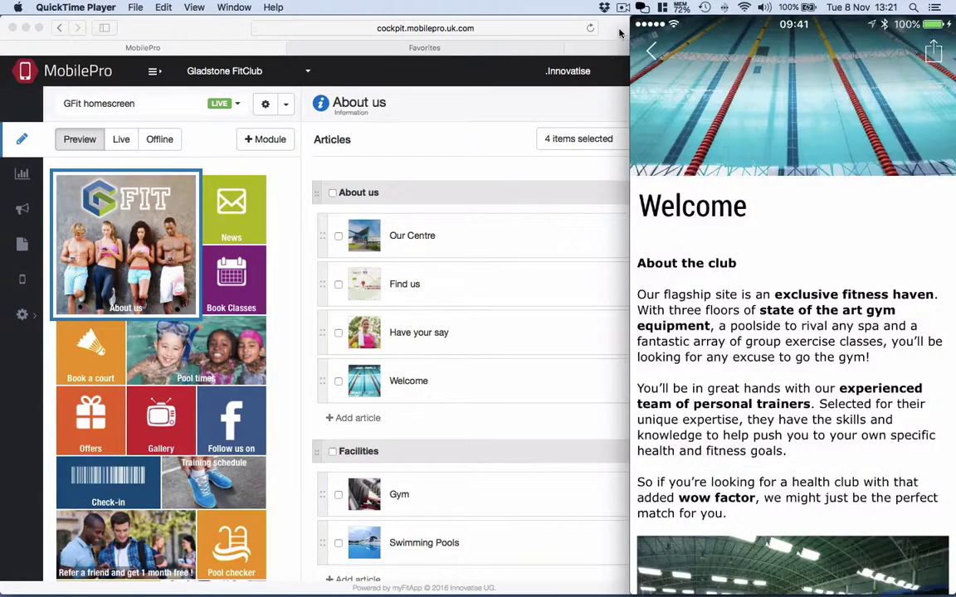
- Open Facebook's news feed in a new Safari tab
{"action": "left_click", "coordinate": [619, 33]}
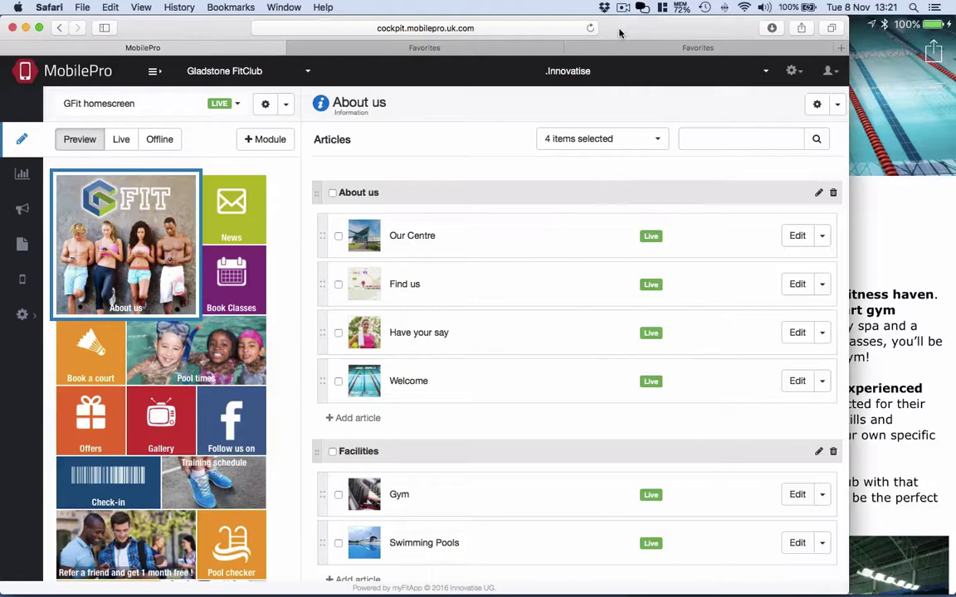
{"action": "left_click", "coordinate": [840, 48]}
{"action": "type", "text": "face"}
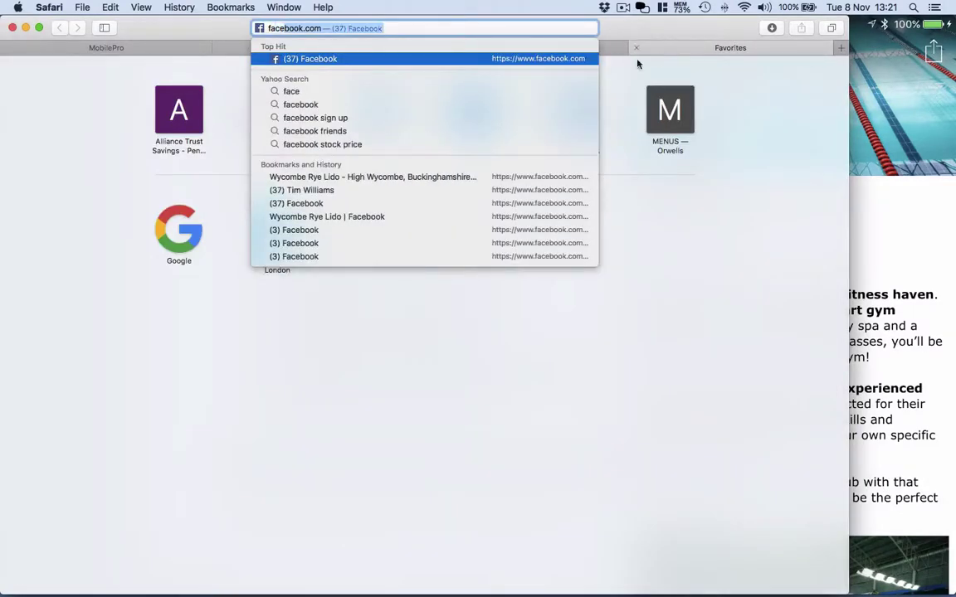
{"action": "left_click", "coordinate": [282, 58]}
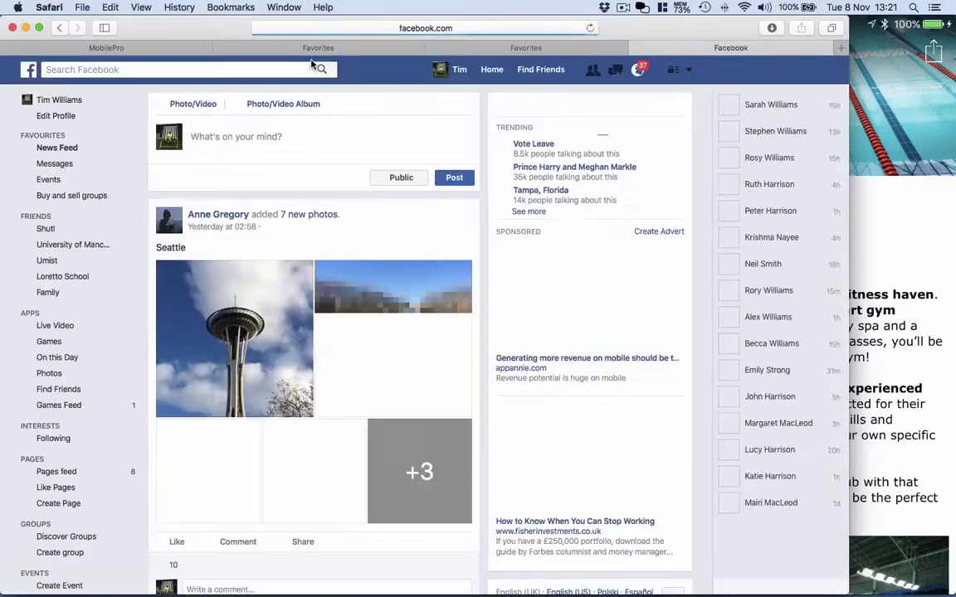
- On the profile timeline, find the shared Welcome post and open its linked About us page
{"action": "left_click", "coordinate": [59, 100]}
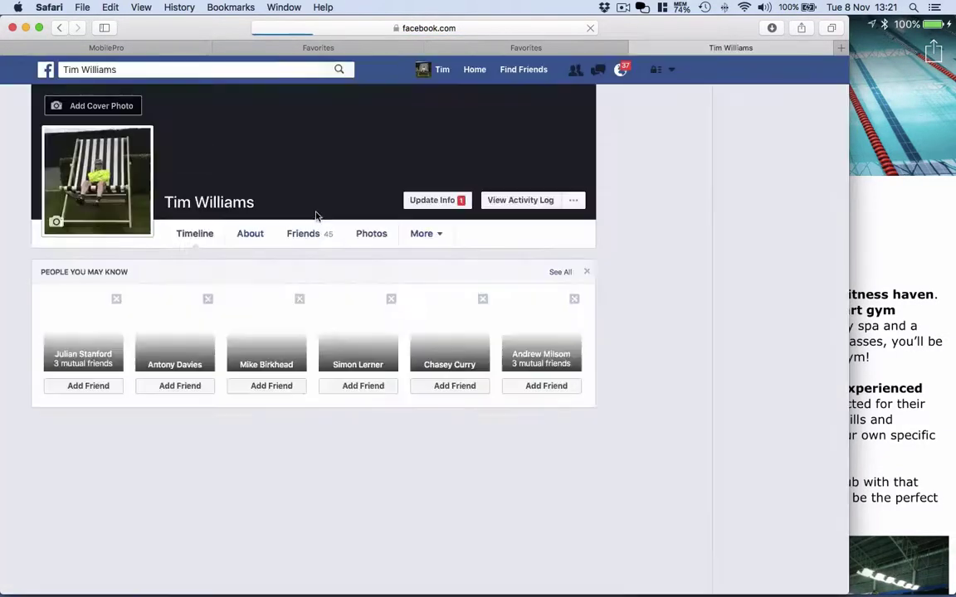
{"action": "scroll", "coordinate": [422, 293], "scroll_direction": "down", "scroll_amount": 3}
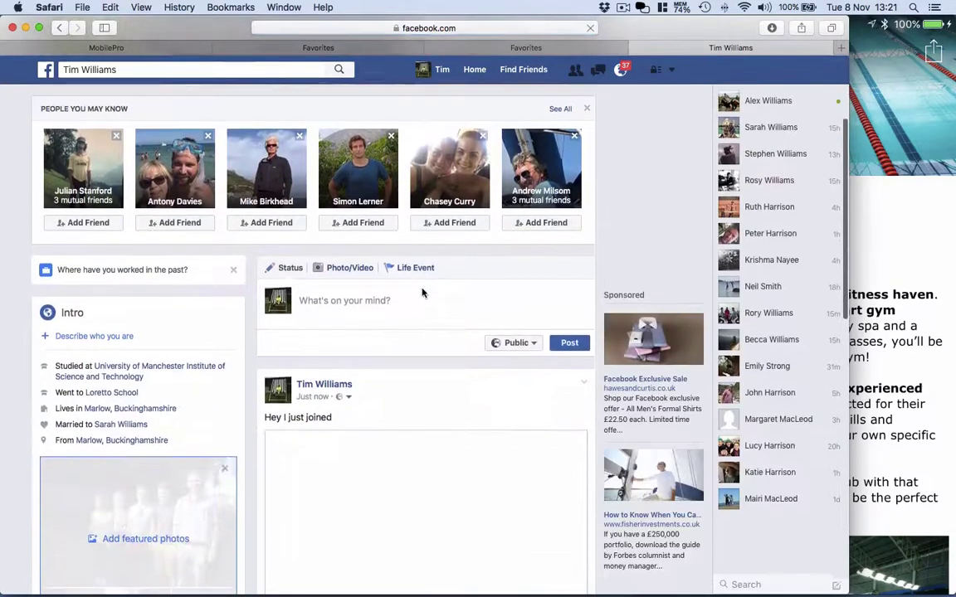
{"action": "scroll", "coordinate": [421, 293], "scroll_direction": "down", "scroll_amount": 2}
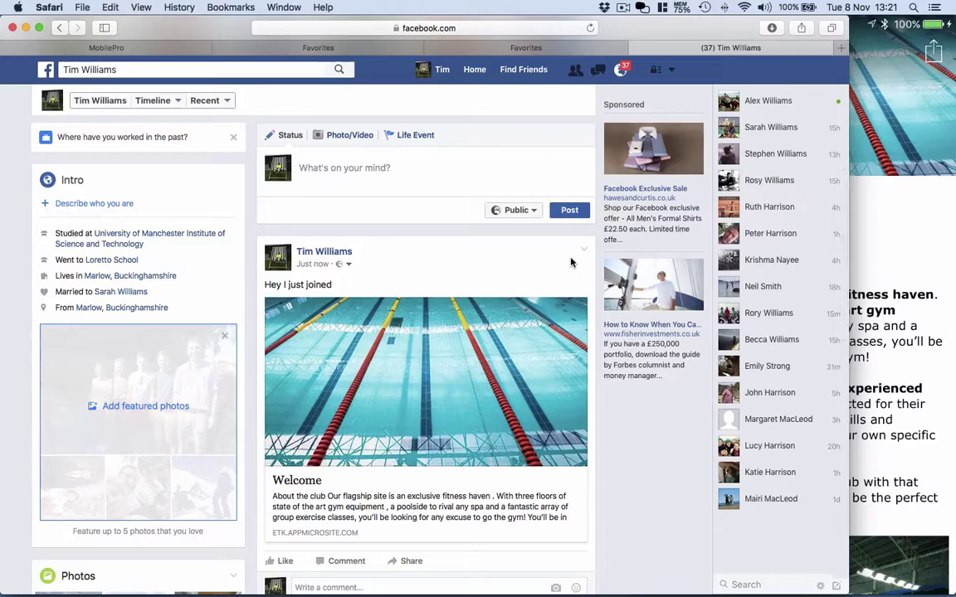
{"action": "left_click", "coordinate": [484, 371]}
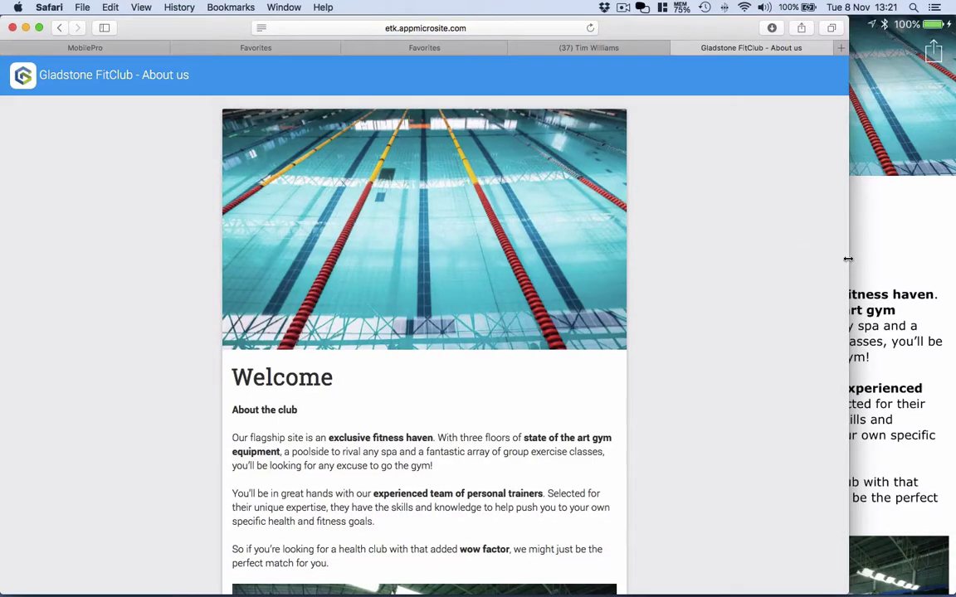
- Narrow Safari beside the phone mirror, scroll the Welcome page's fitness photos, then widen it again
{"action": "left_click_drag", "start_coordinate": [843, 258], "coordinate": [600, 257]}
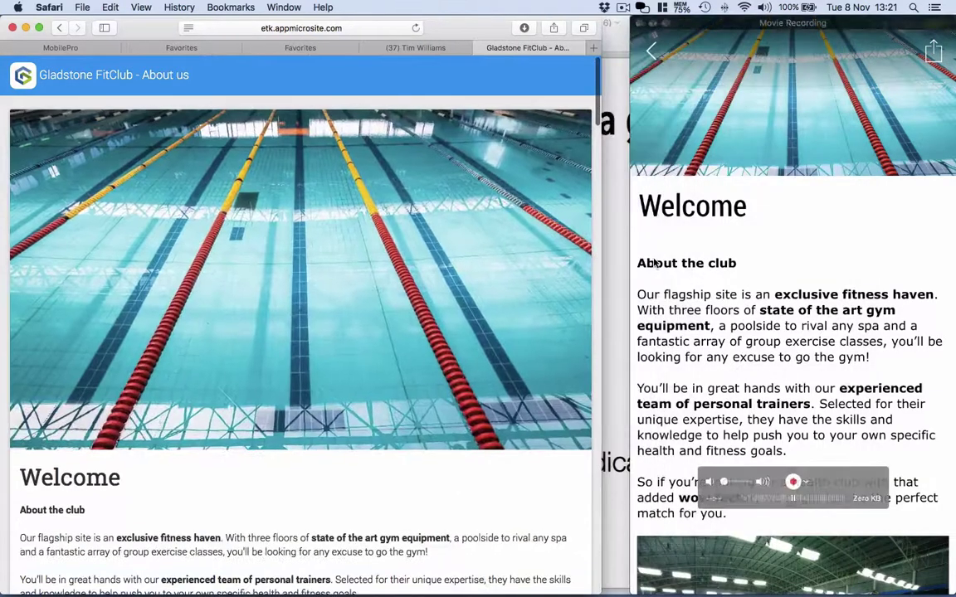
{"action": "scroll", "coordinate": [444, 292], "scroll_direction": "down", "scroll_amount": 3}
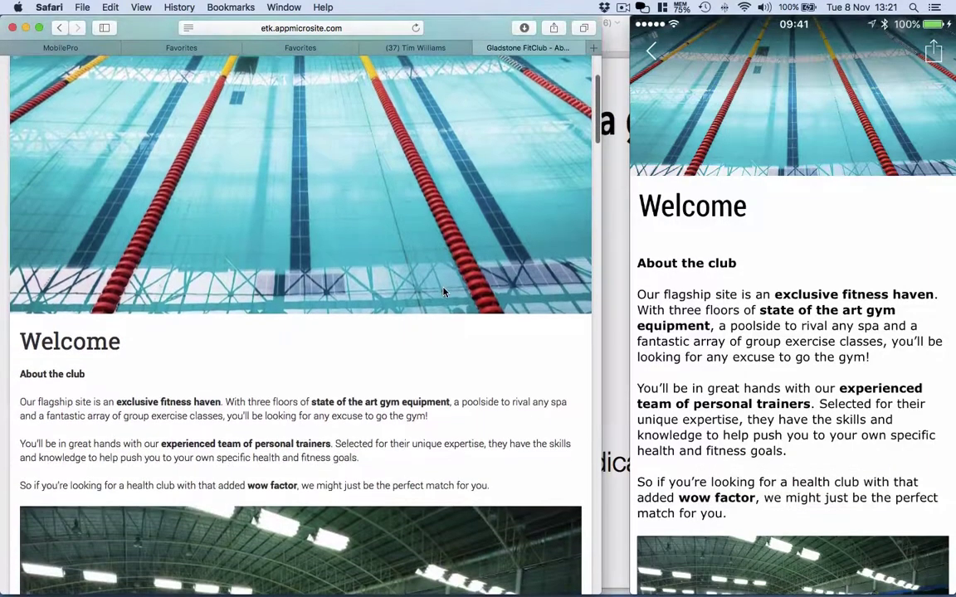
{"action": "scroll", "coordinate": [444, 292], "scroll_direction": "down", "scroll_amount": 2}
{"action": "scroll", "coordinate": [444, 292], "scroll_direction": "down", "scroll_amount": 15}
{"action": "scroll", "coordinate": [440, 291], "scroll_direction": "down", "scroll_amount": 15}
{"action": "scroll", "coordinate": [438, 291], "scroll_direction": "down", "scroll_amount": 15}
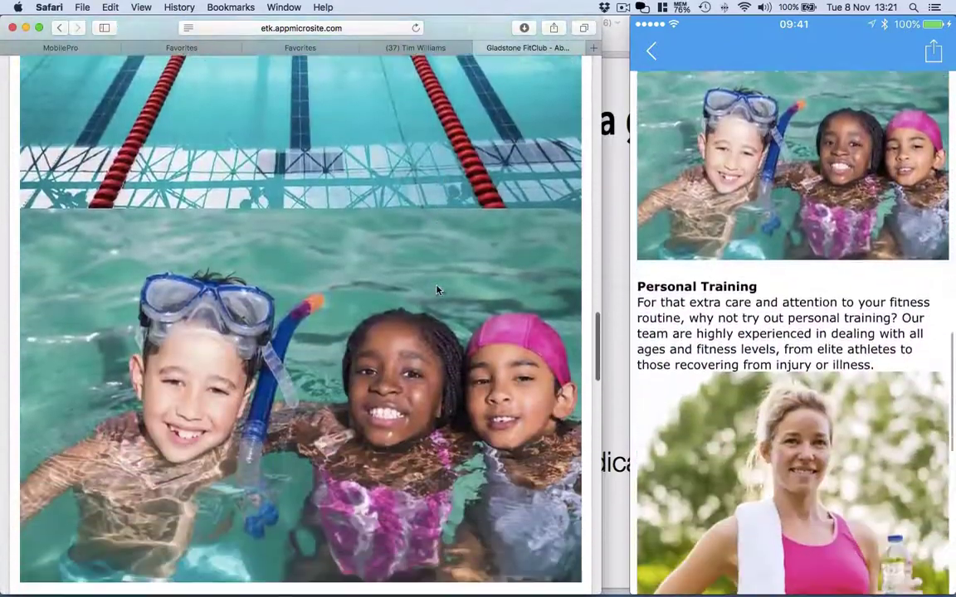
{"action": "scroll", "coordinate": [436, 289], "scroll_direction": "down", "scroll_amount": 15}
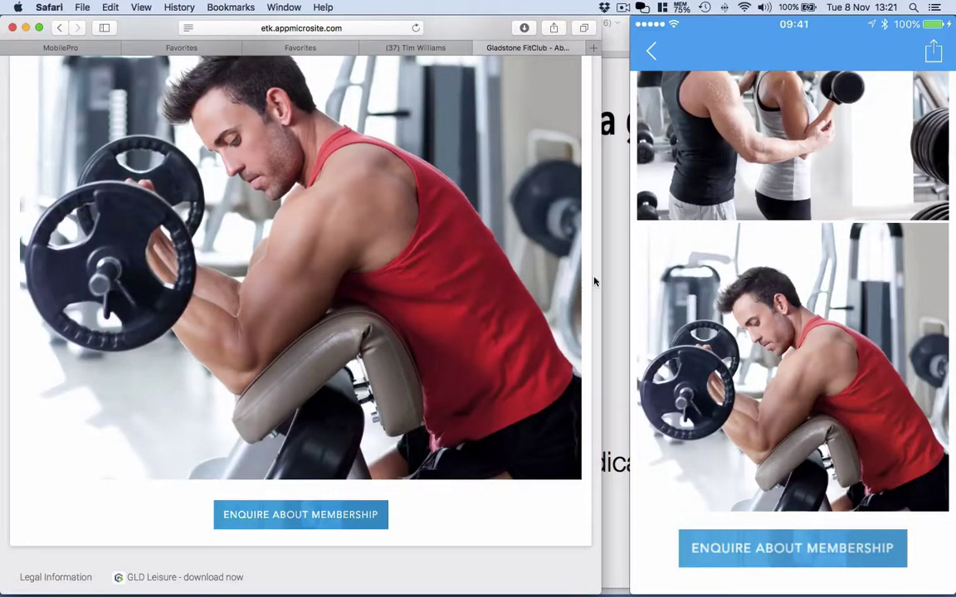
{"action": "left_click_drag", "start_coordinate": [600, 284], "coordinate": [859, 311]}
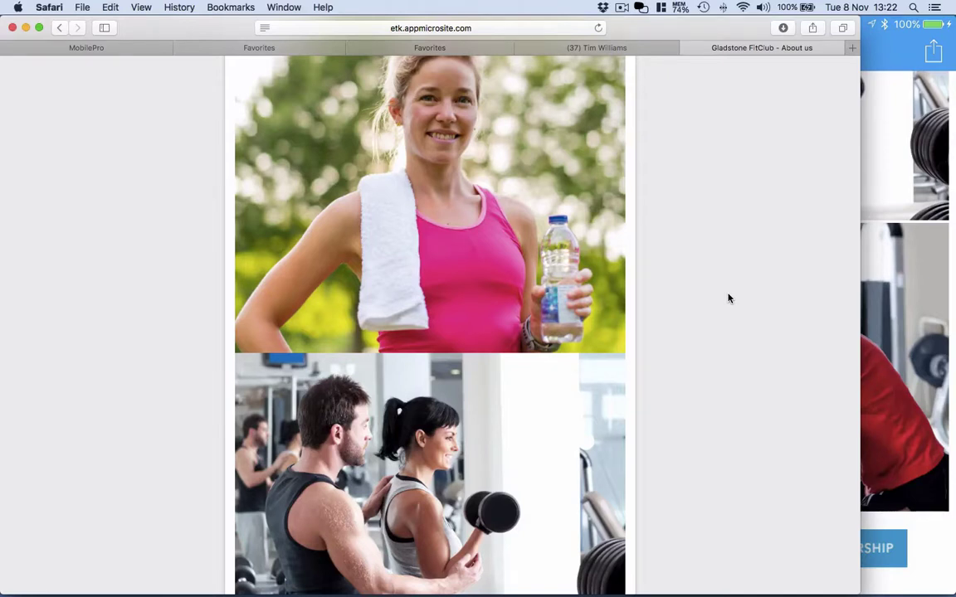
- Show the Social Marketing slide on page 3 in Preview, then return to Safari
{"action": "key", "text": "super+Tab"}
{"action": "key", "text": "super+Tab"}
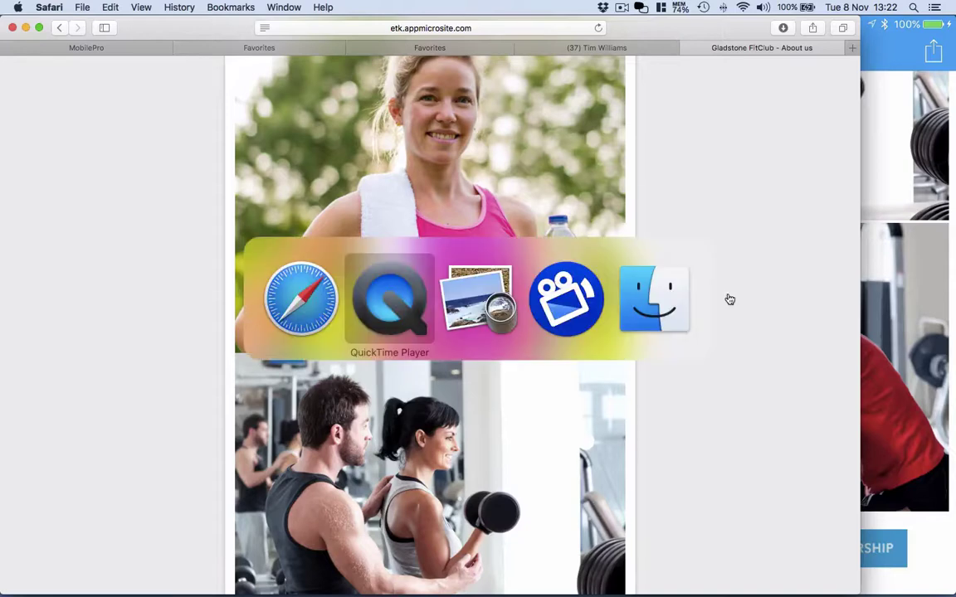
{"action": "key", "text": "Right"}
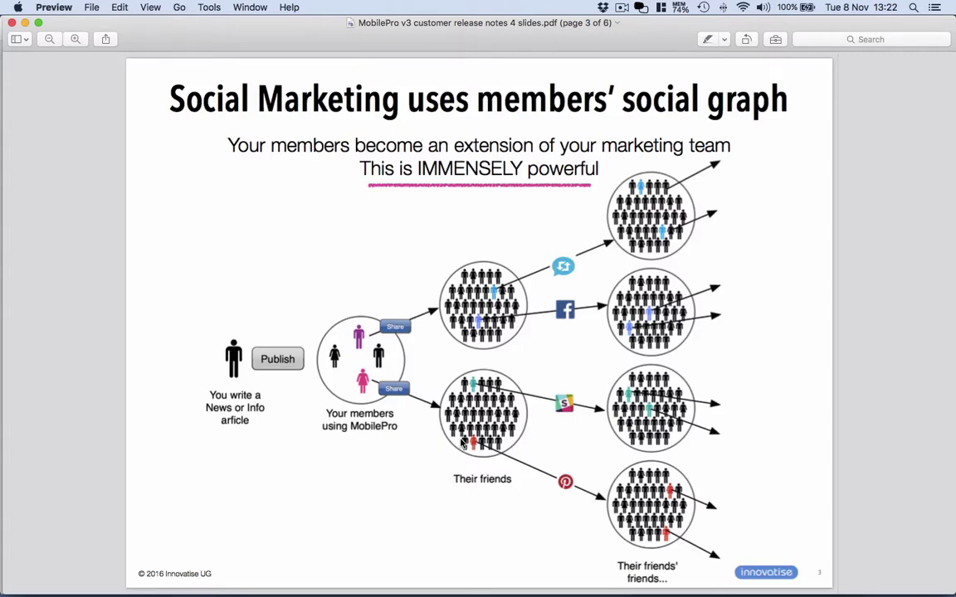
{"action": "key", "text": "super+Tab"}
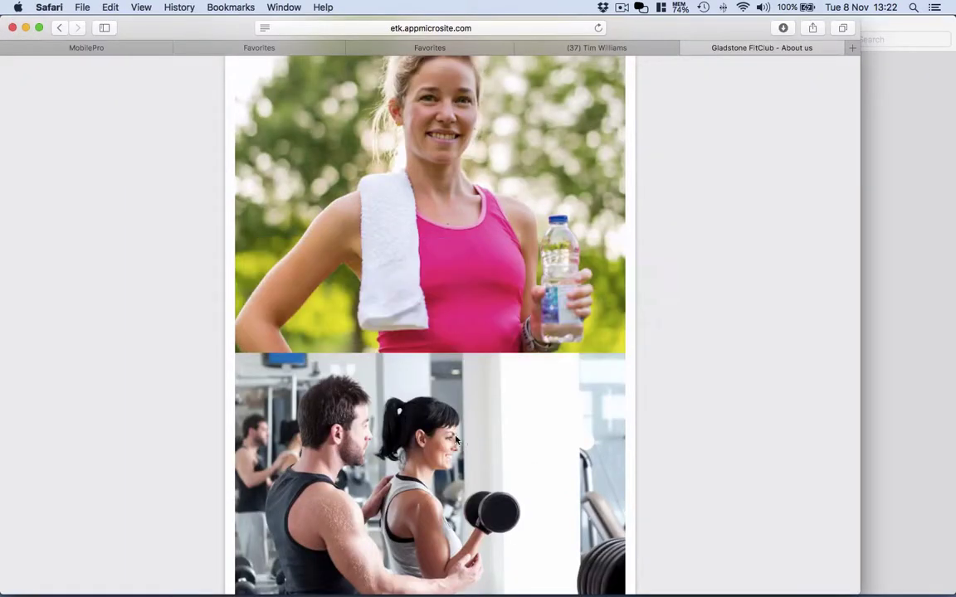
- Show Gladstone FitClub's About us articles in the cockpit, down to Our Classes and back
{"action": "left_click", "coordinate": [95, 52]}
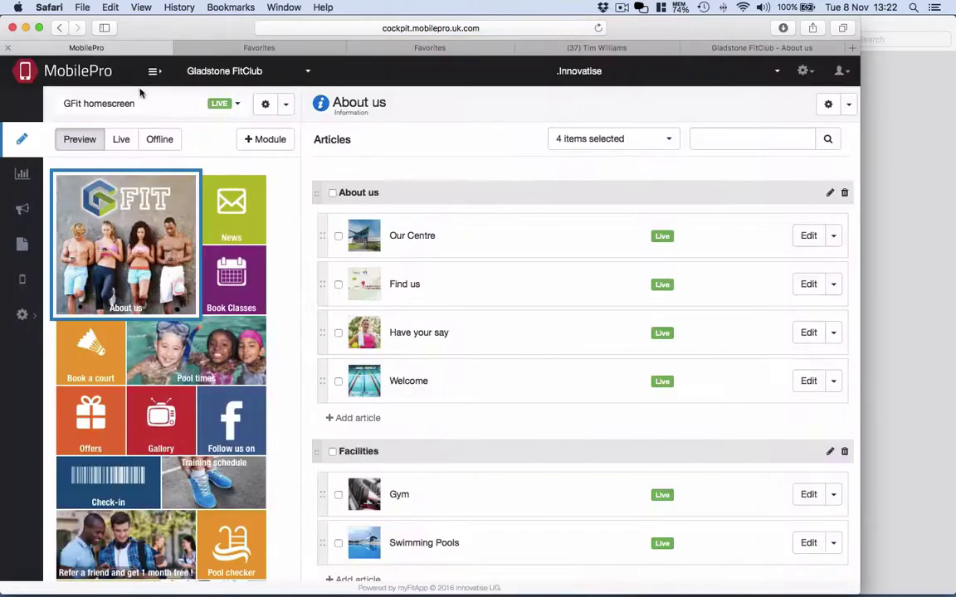
{"action": "scroll", "coordinate": [450, 292], "scroll_direction": "down", "scroll_amount": 3}
{"action": "scroll", "coordinate": [453, 292], "scroll_direction": "down", "scroll_amount": 4}
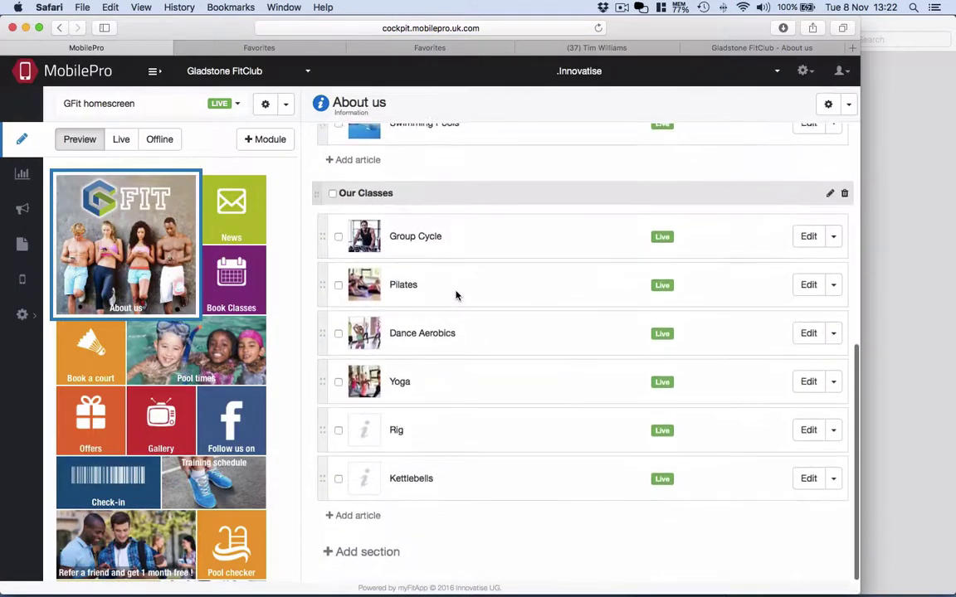
{"action": "scroll", "coordinate": [455, 295], "scroll_direction": "up", "scroll_amount": 6}
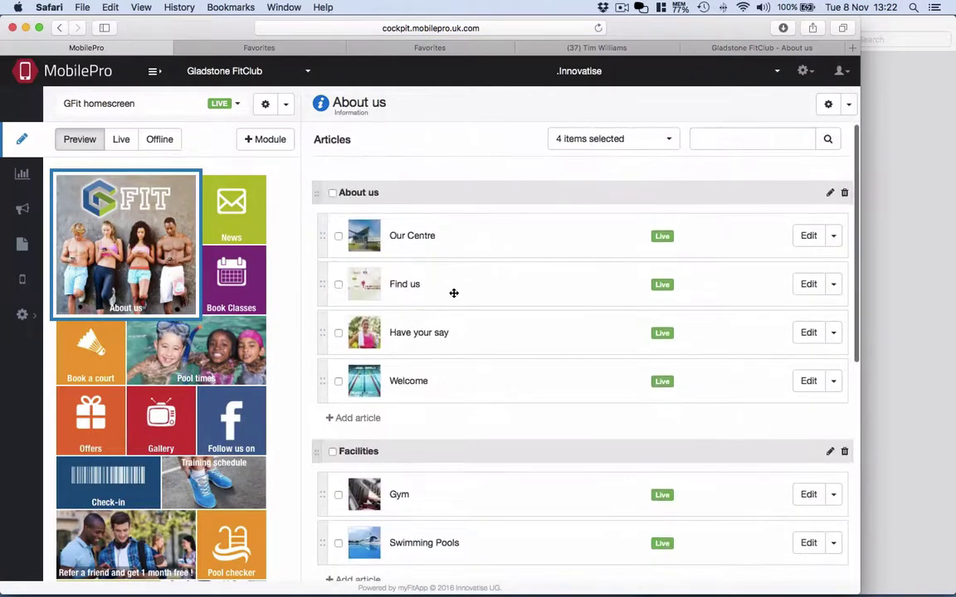
- Reload the About us API URL in the second tab and browse the Our Centre JSON data
{"action": "left_click", "coordinate": [302, 50]}
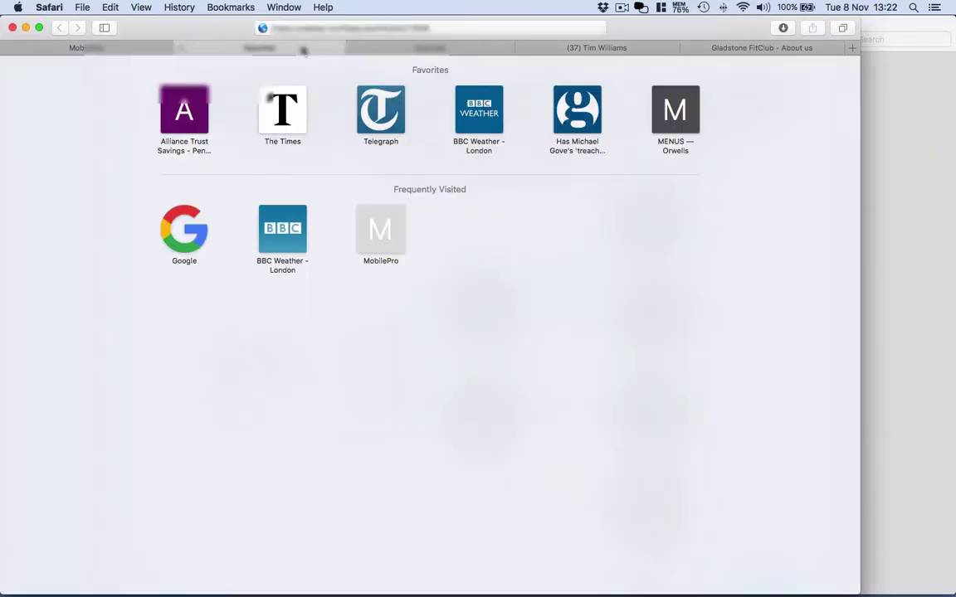
{"action": "left_click", "coordinate": [476, 28]}
{"action": "key", "text": "Return"}
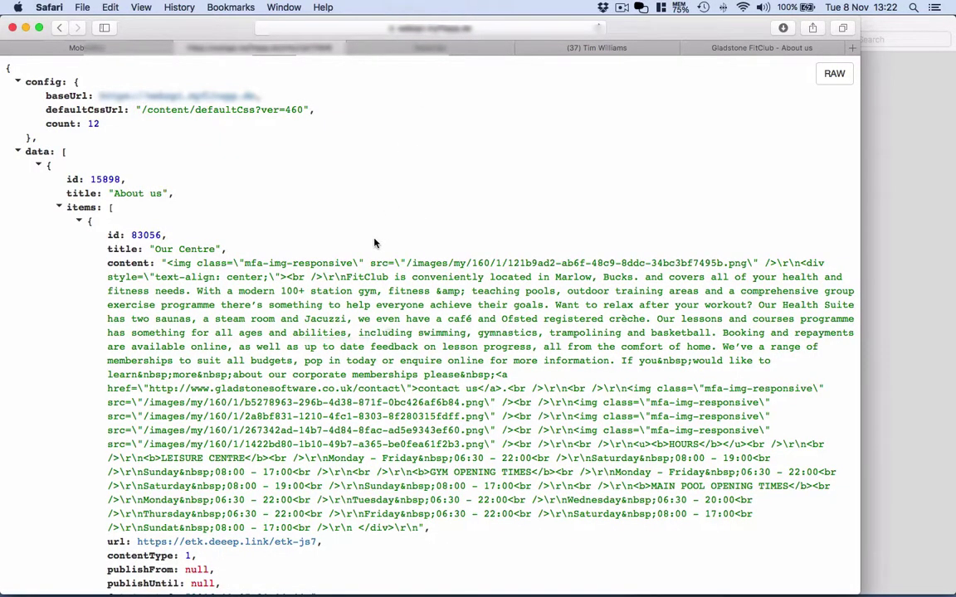
{"action": "scroll", "coordinate": [375, 240], "scroll_direction": "down", "scroll_amount": 3}
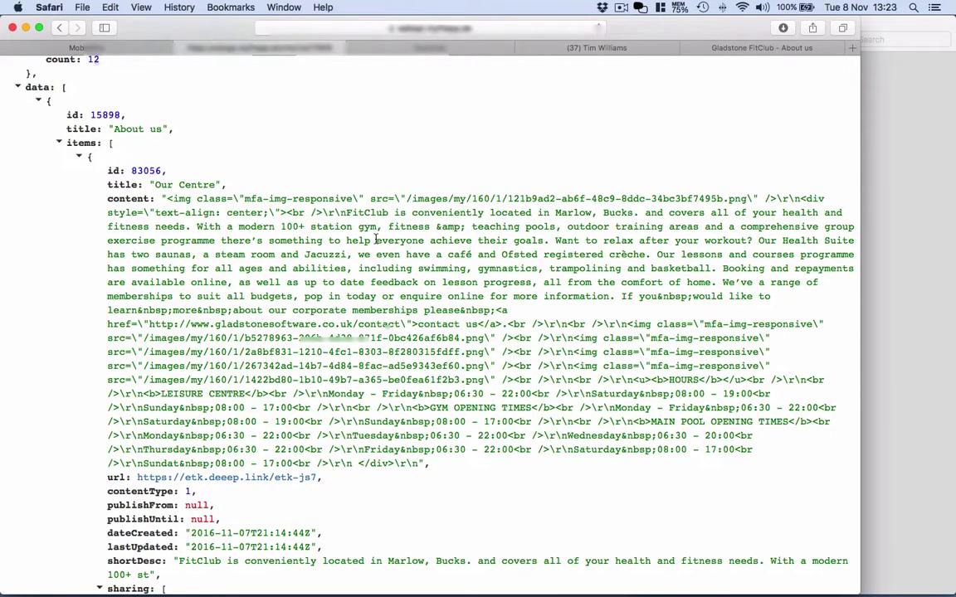
{"action": "scroll", "coordinate": [375, 240], "scroll_direction": "down", "scroll_amount": 8}
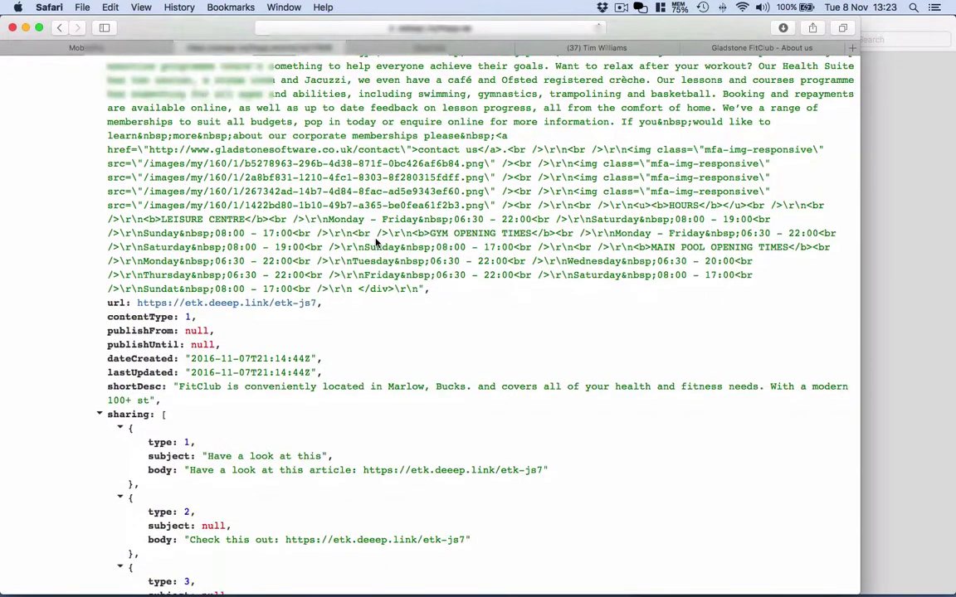
{"action": "scroll", "coordinate": [375, 243], "scroll_direction": "up", "scroll_amount": 11}
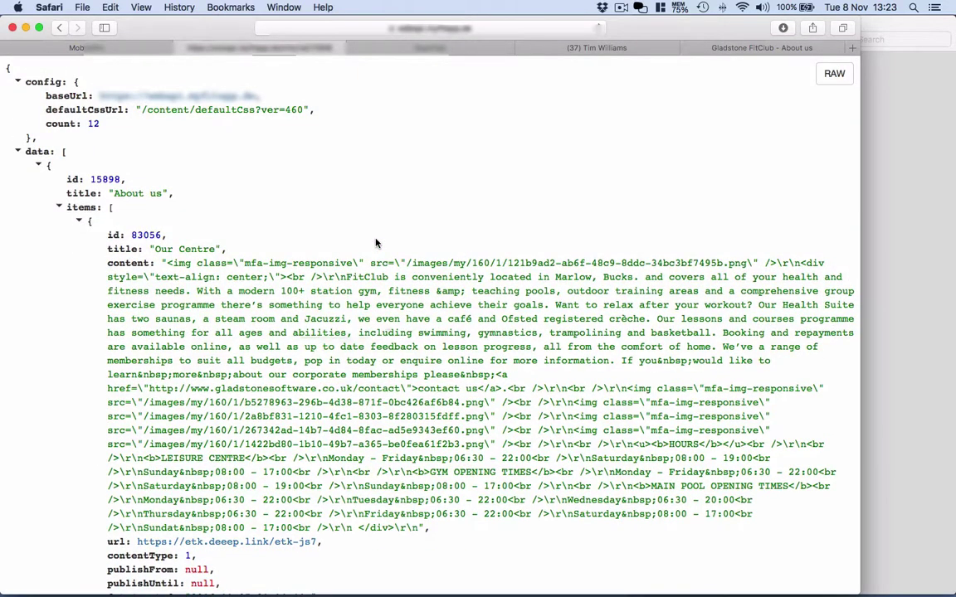
- Load the Info API demo page in the third tab and glance at the iPhone mirror
{"action": "left_click", "coordinate": [371, 48]}
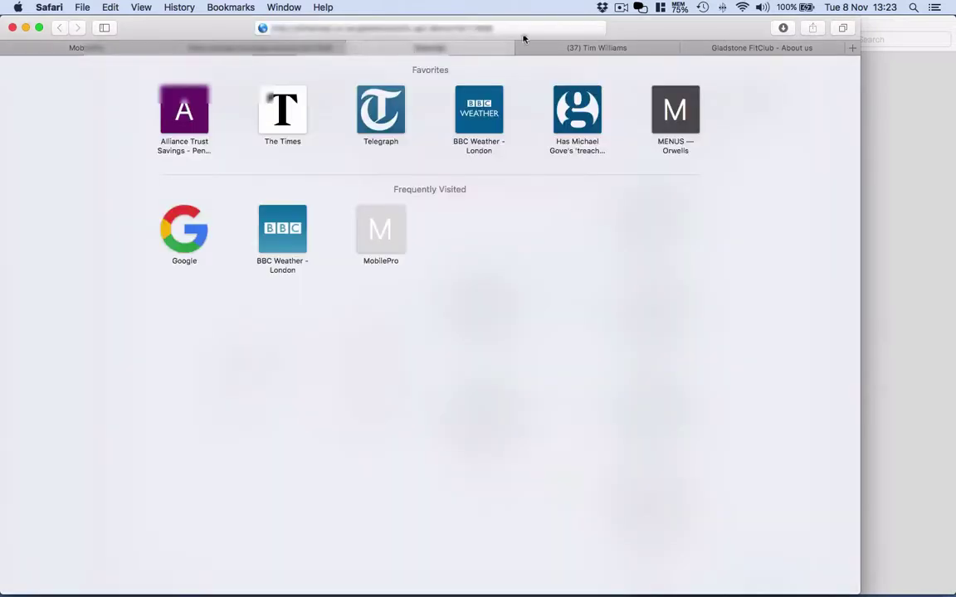
{"action": "key", "text": "Return"}
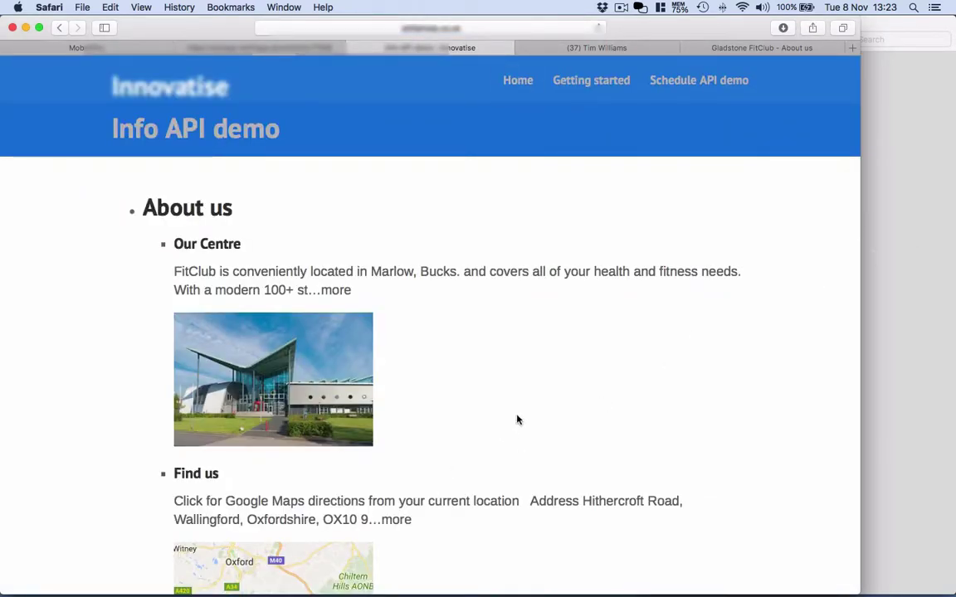
{"action": "key", "text": "super+Tab"}
{"action": "key", "text": "Tab"}
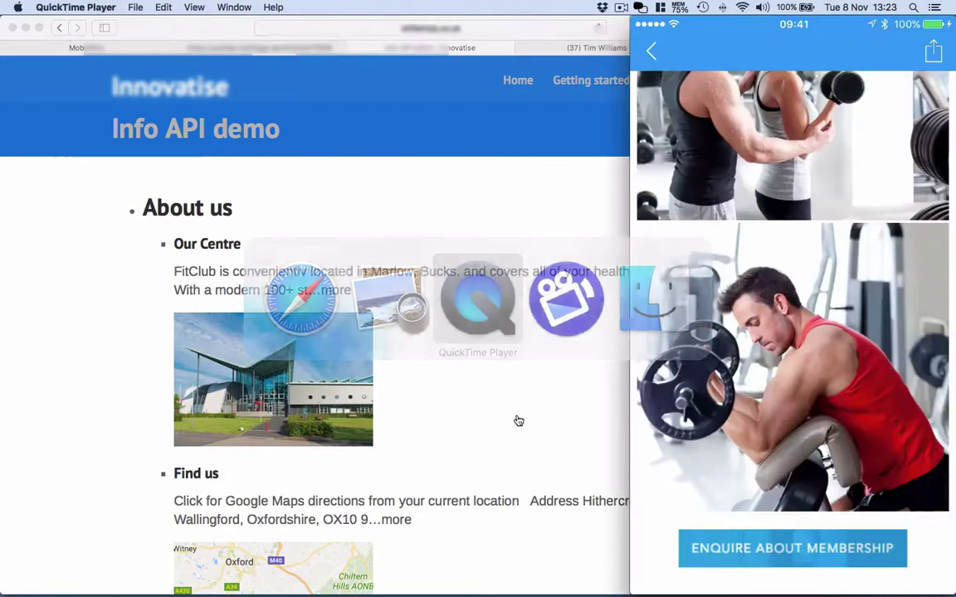
{"action": "left_click", "coordinate": [513, 398]}
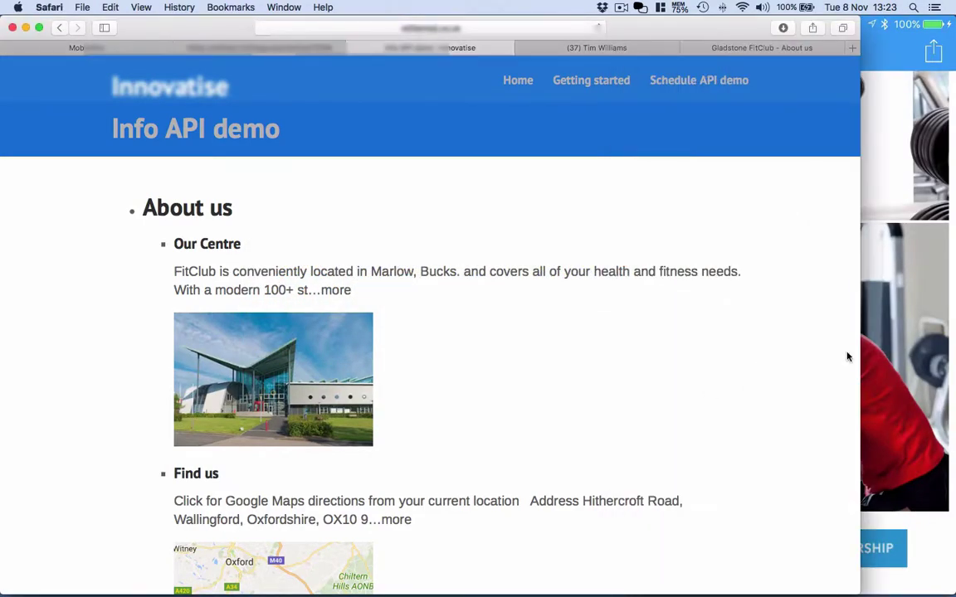
- Narrow Safari beside the phone and scroll the demo site's About us articles, Our Centre to Our Classes
{"action": "left_click_drag", "start_coordinate": [860, 357], "coordinate": [626, 349]}
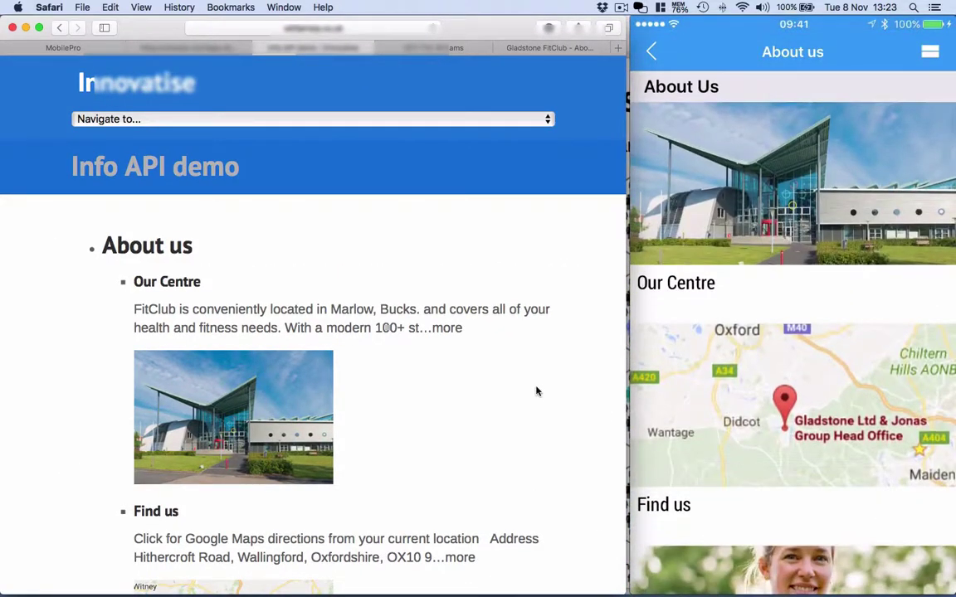
{"action": "scroll", "coordinate": [493, 391], "scroll_direction": "down", "scroll_amount": 10}
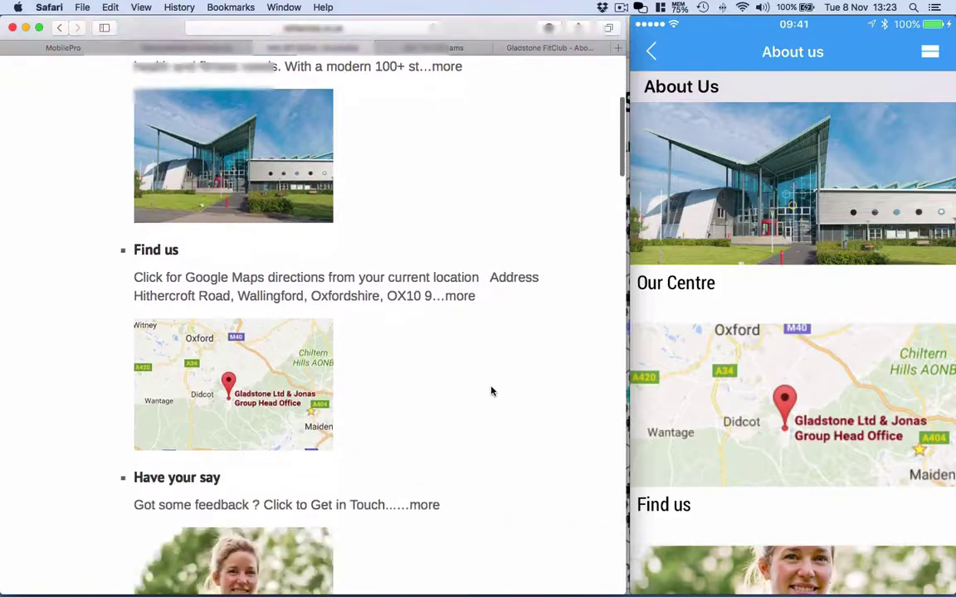
{"action": "scroll", "coordinate": [491, 392], "scroll_direction": "down", "scroll_amount": 10}
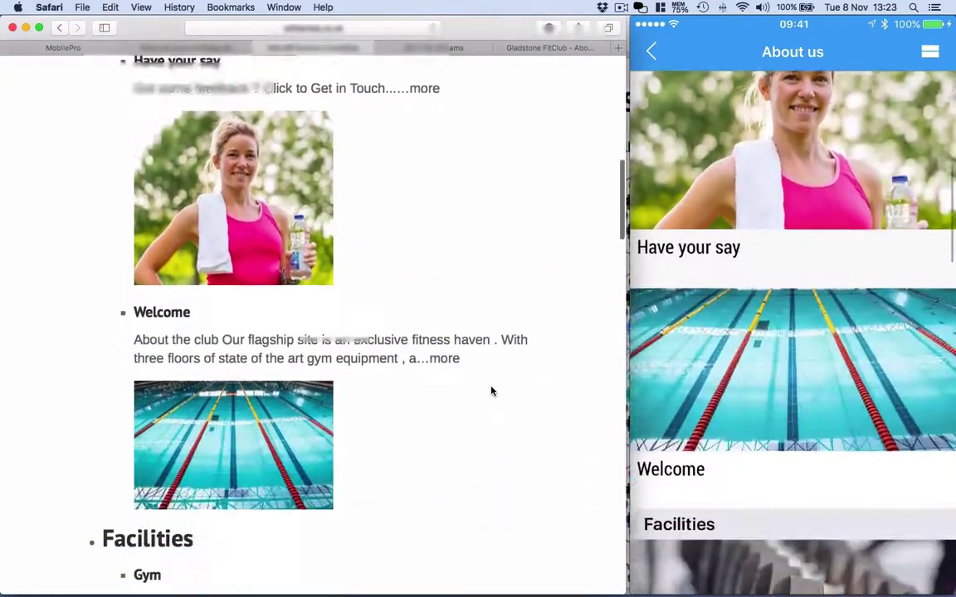
{"action": "scroll", "coordinate": [491, 392], "scroll_direction": "down", "scroll_amount": 10}
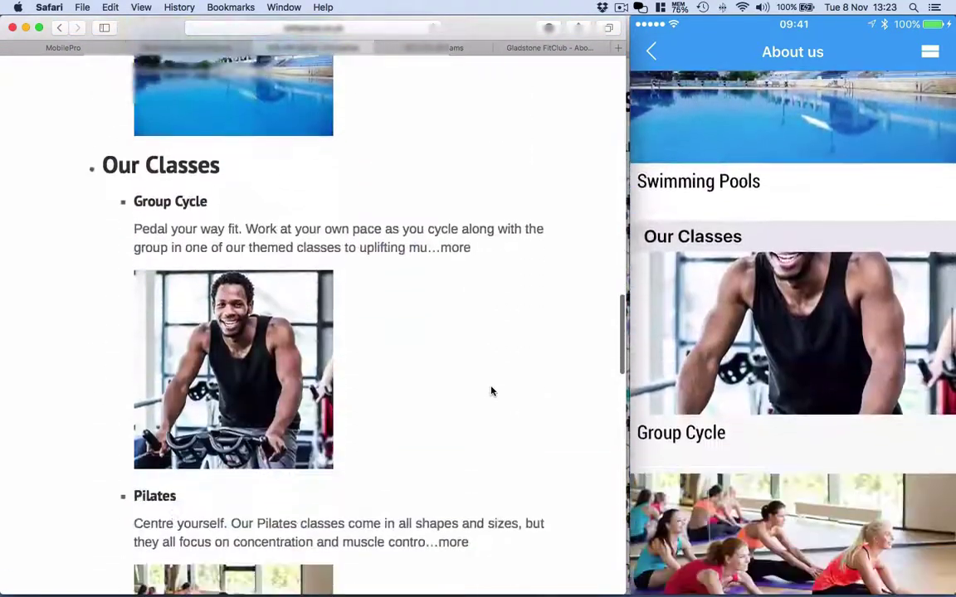
{"action": "scroll", "coordinate": [491, 391], "scroll_direction": "down", "scroll_amount": 10}
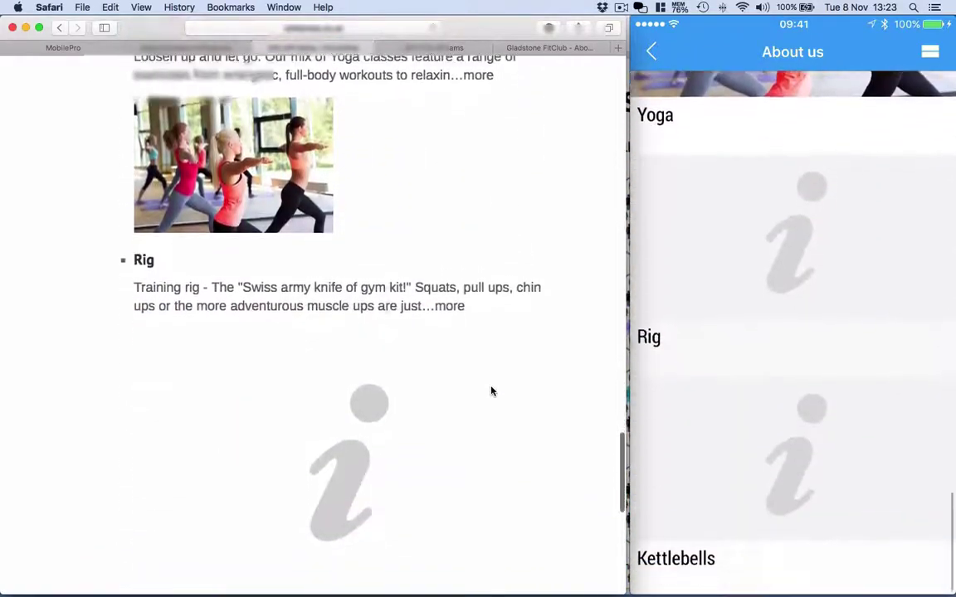
{"action": "scroll", "coordinate": [491, 392], "scroll_direction": "up", "scroll_amount": 20}
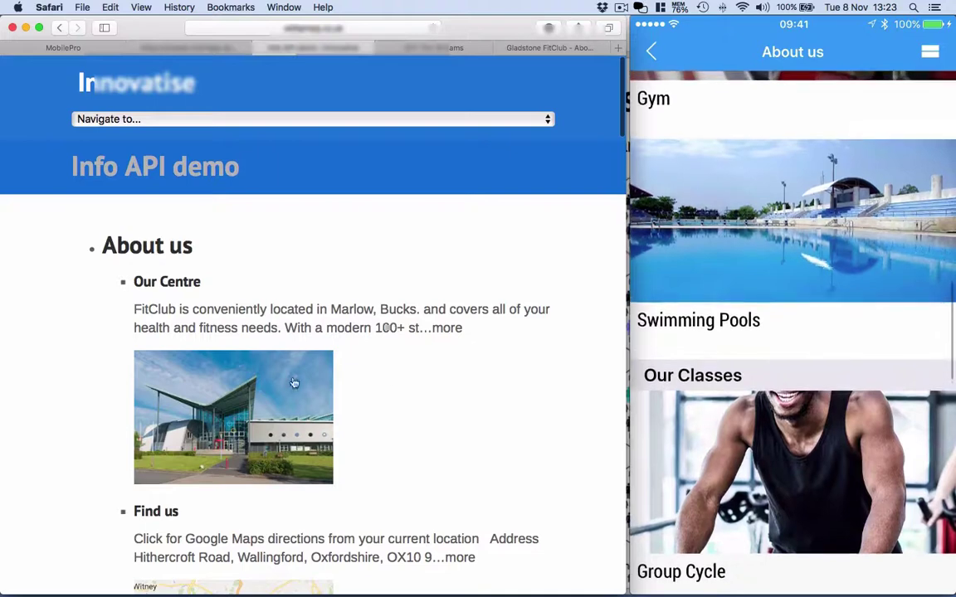
- Preview the full Our Centre article on the demo site, then return to the listing
{"action": "left_click", "coordinate": [183, 283]}
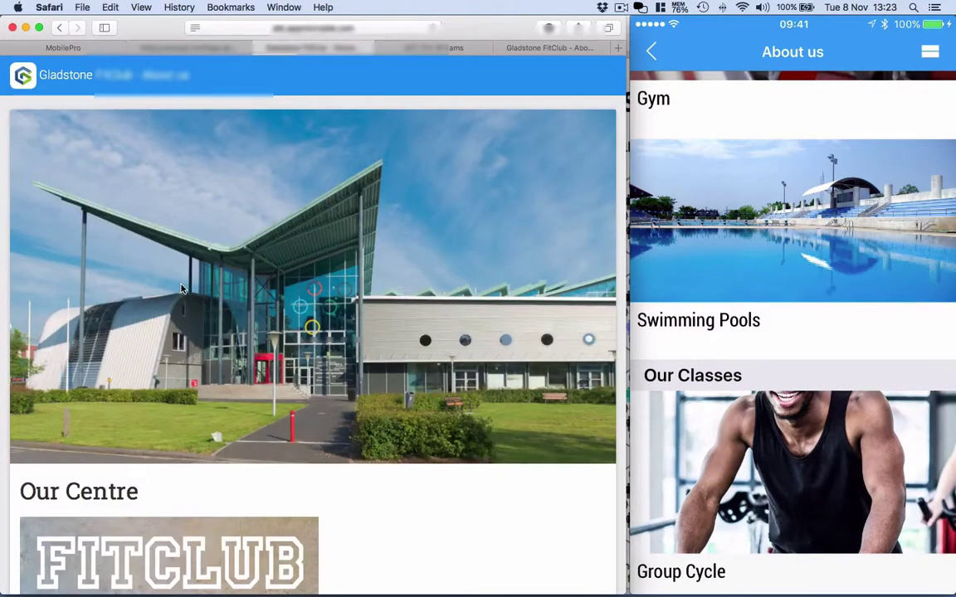
{"action": "scroll", "coordinate": [246, 251], "scroll_direction": "down", "scroll_amount": 15}
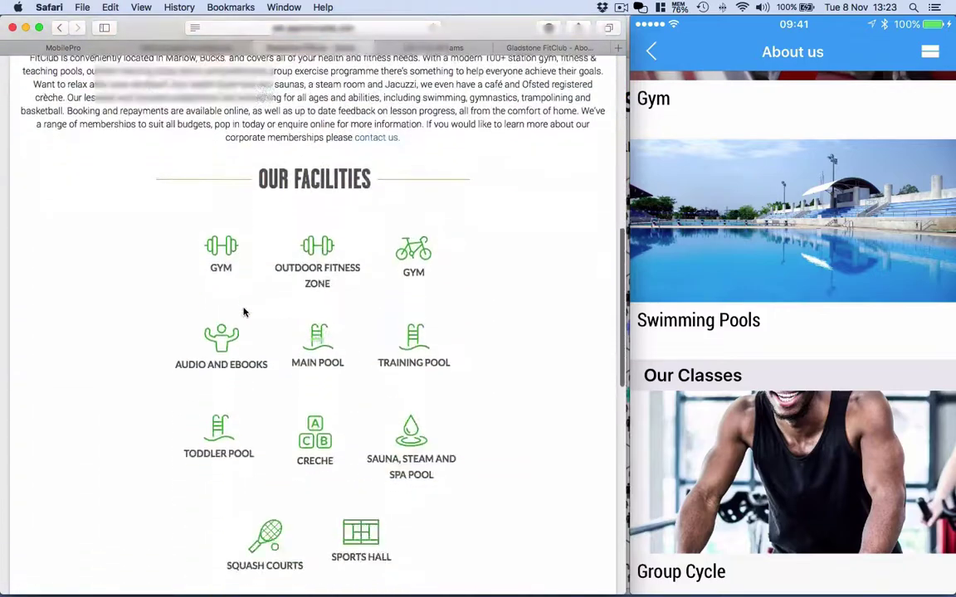
{"action": "scroll", "coordinate": [245, 312], "scroll_direction": "up", "scroll_amount": 15}
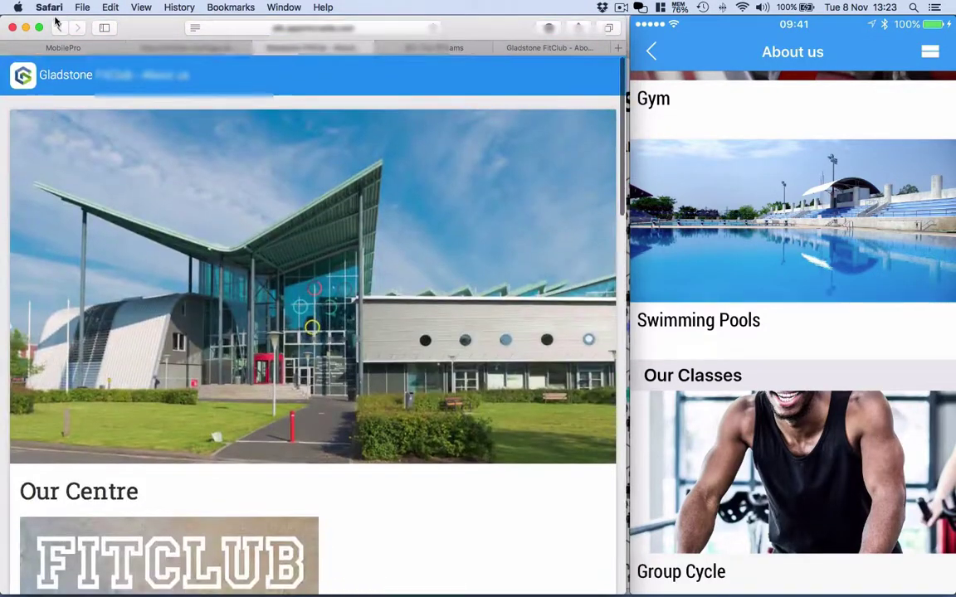
{"action": "left_click", "coordinate": [56, 31]}
- Open the full Welcome article via its pool image and scroll through it
{"action": "scroll", "coordinate": [305, 421], "scroll_direction": "down", "scroll_amount": 10}
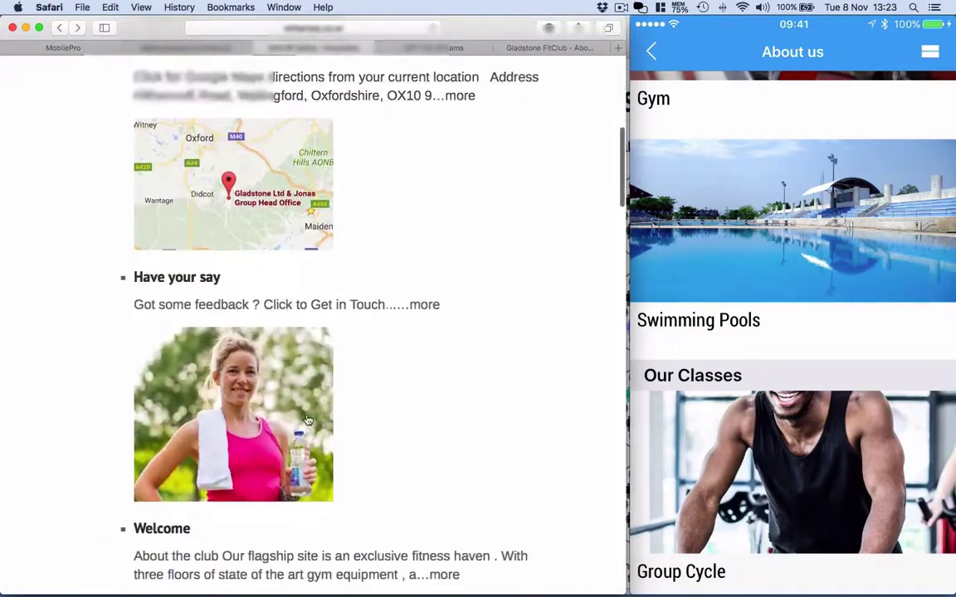
{"action": "left_click", "coordinate": [301, 421]}
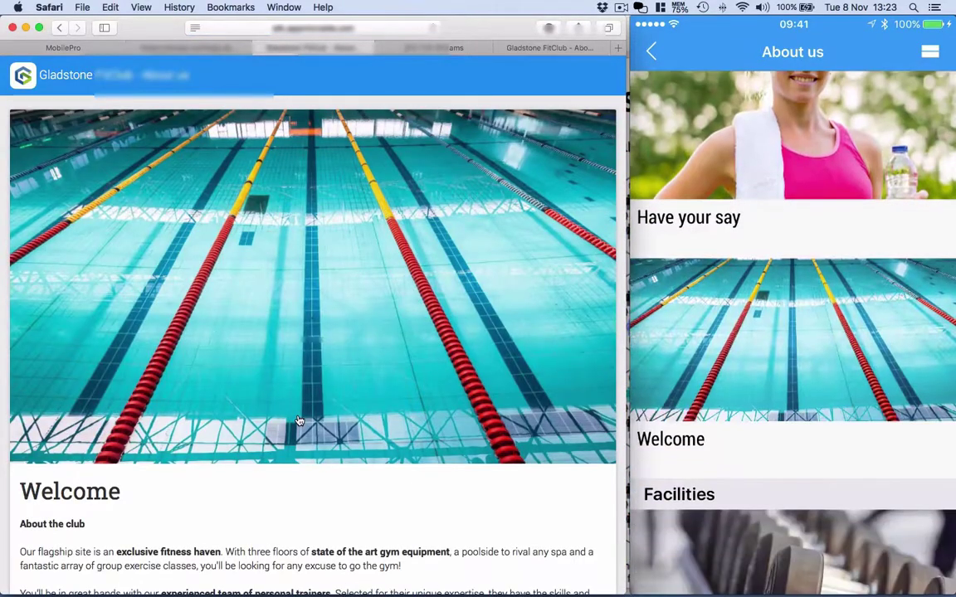
{"action": "scroll", "coordinate": [297, 418], "scroll_direction": "down", "scroll_amount": 2}
{"action": "scroll", "coordinate": [297, 418], "scroll_direction": "down", "scroll_amount": 15}
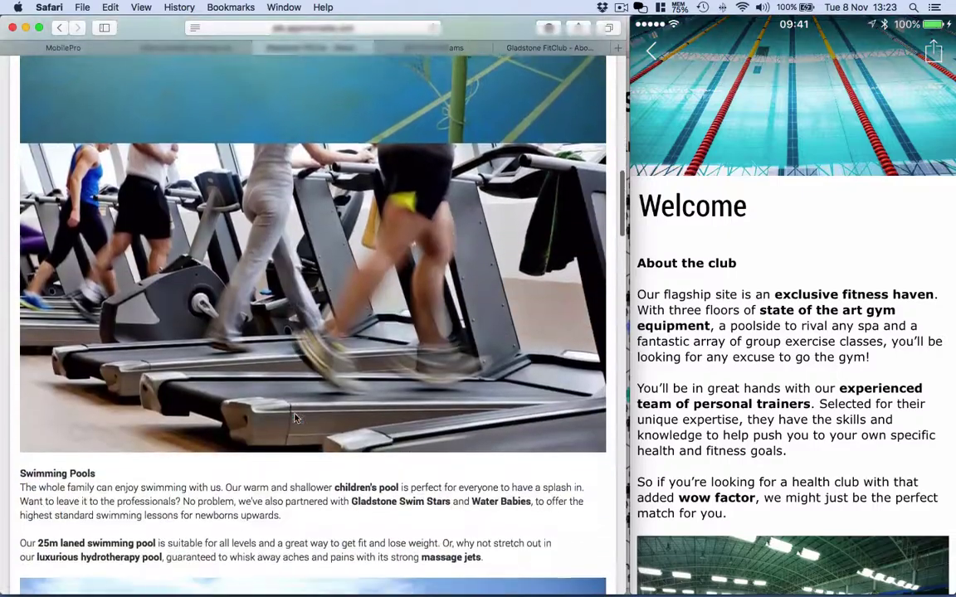
{"action": "scroll", "coordinate": [295, 418], "scroll_direction": "down", "scroll_amount": 5}
{"action": "scroll", "coordinate": [294, 418], "scroll_direction": "up", "scroll_amount": 12}
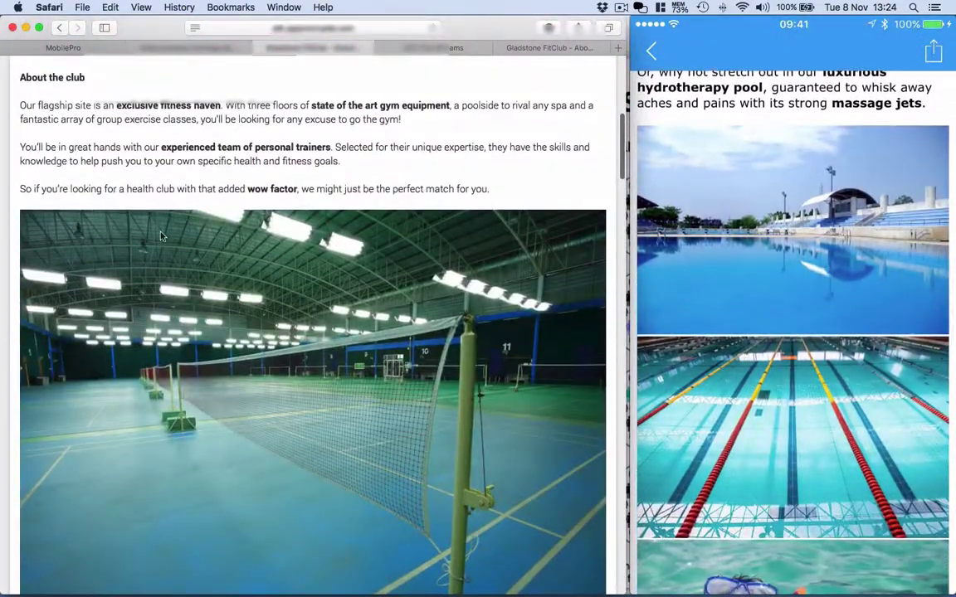
- Bring up Preview and show page 4, the Content syndication slide
{"action": "key", "text": "super+Tab"}
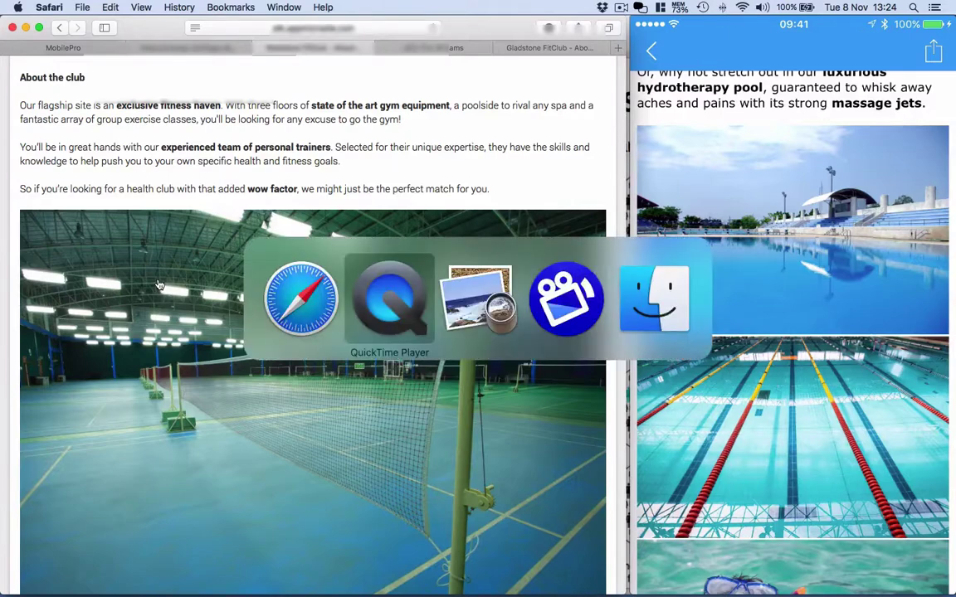
{"action": "key", "text": "super+Tab"}
{"action": "key", "text": "Down"}
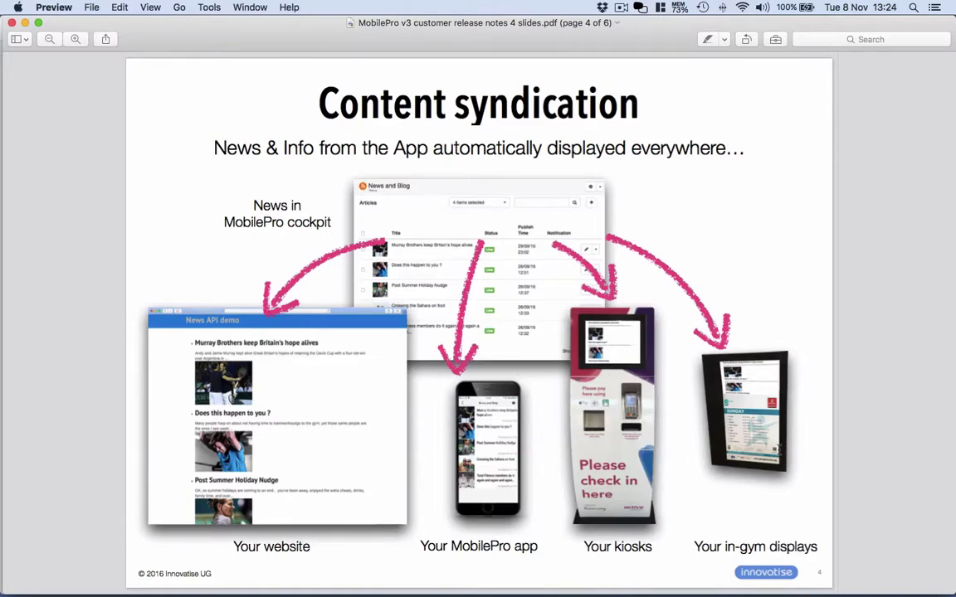
- Show page 5, the 'Infrastructure for the future' slide about under-the-hood changes and iBeacons
{"action": "key", "text": "Right"}
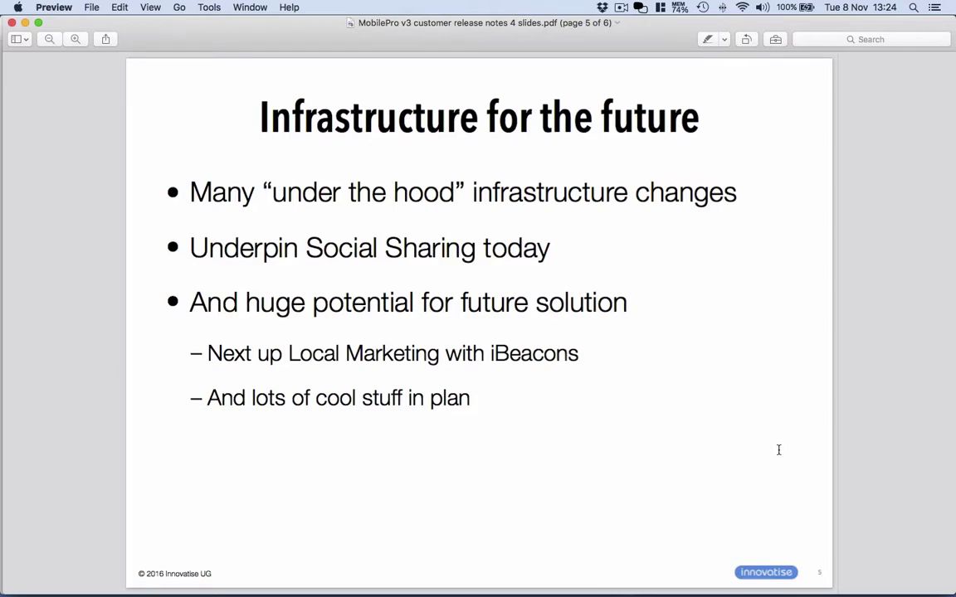
- Show the final page 6, the 'V3 Actions' summary slide
{"action": "key", "text": "Down"}
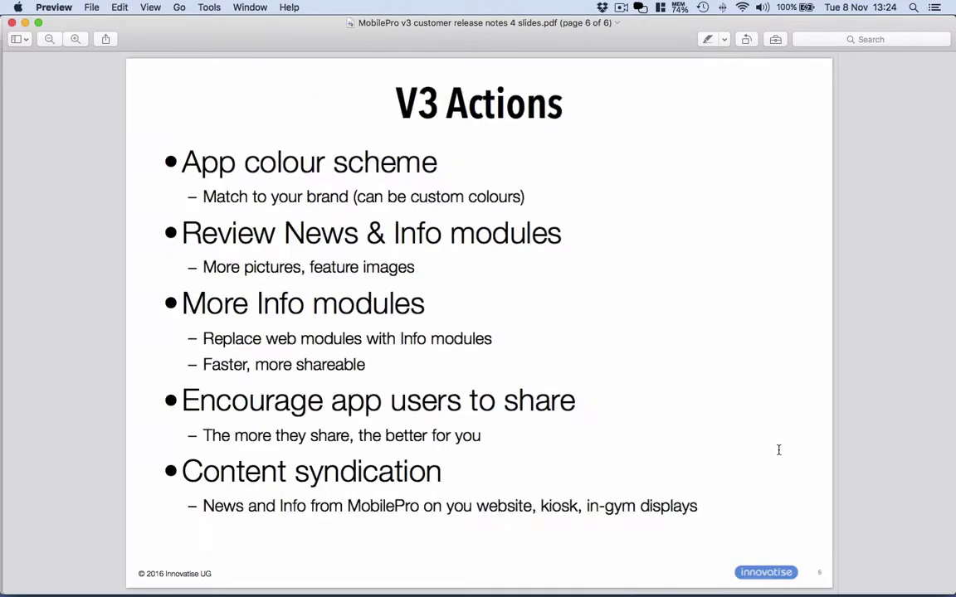